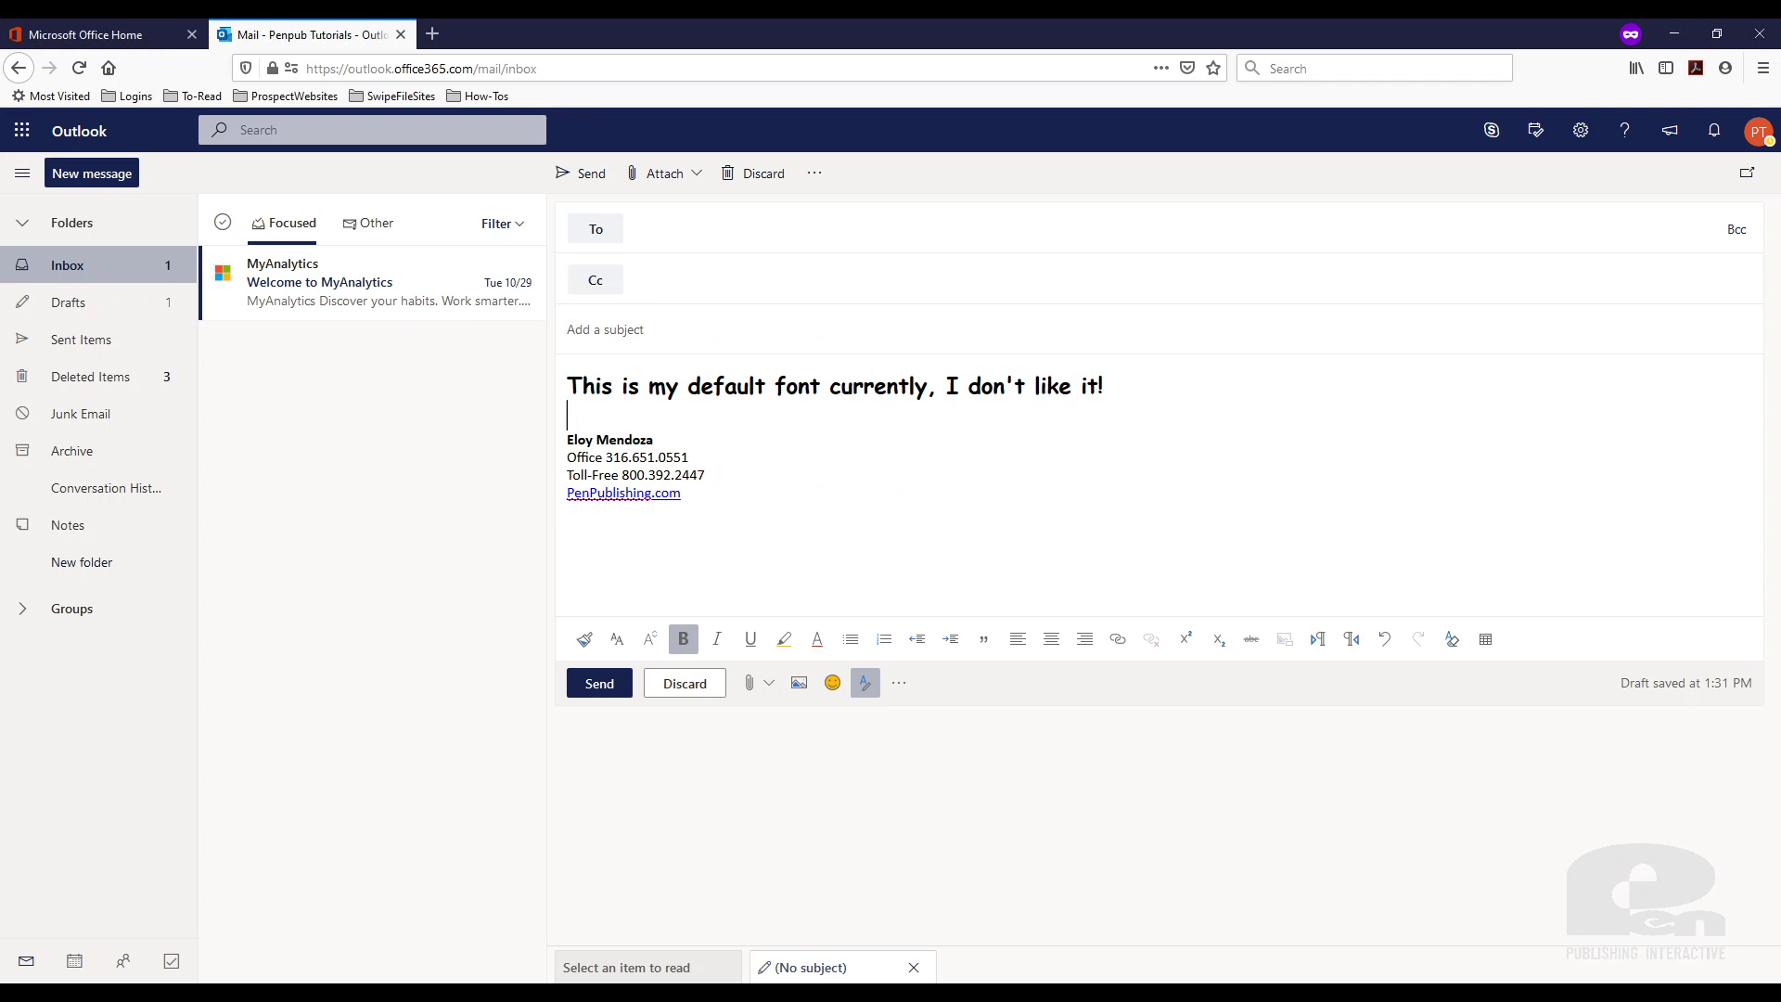
- Review the default-font line in the draft, then open the full Outlook settings
left_click(898, 473)
left_click_drag(567, 385, 1126, 392)
left_click(755, 425)
left_click(1127, 390)
left_click(1580, 139)
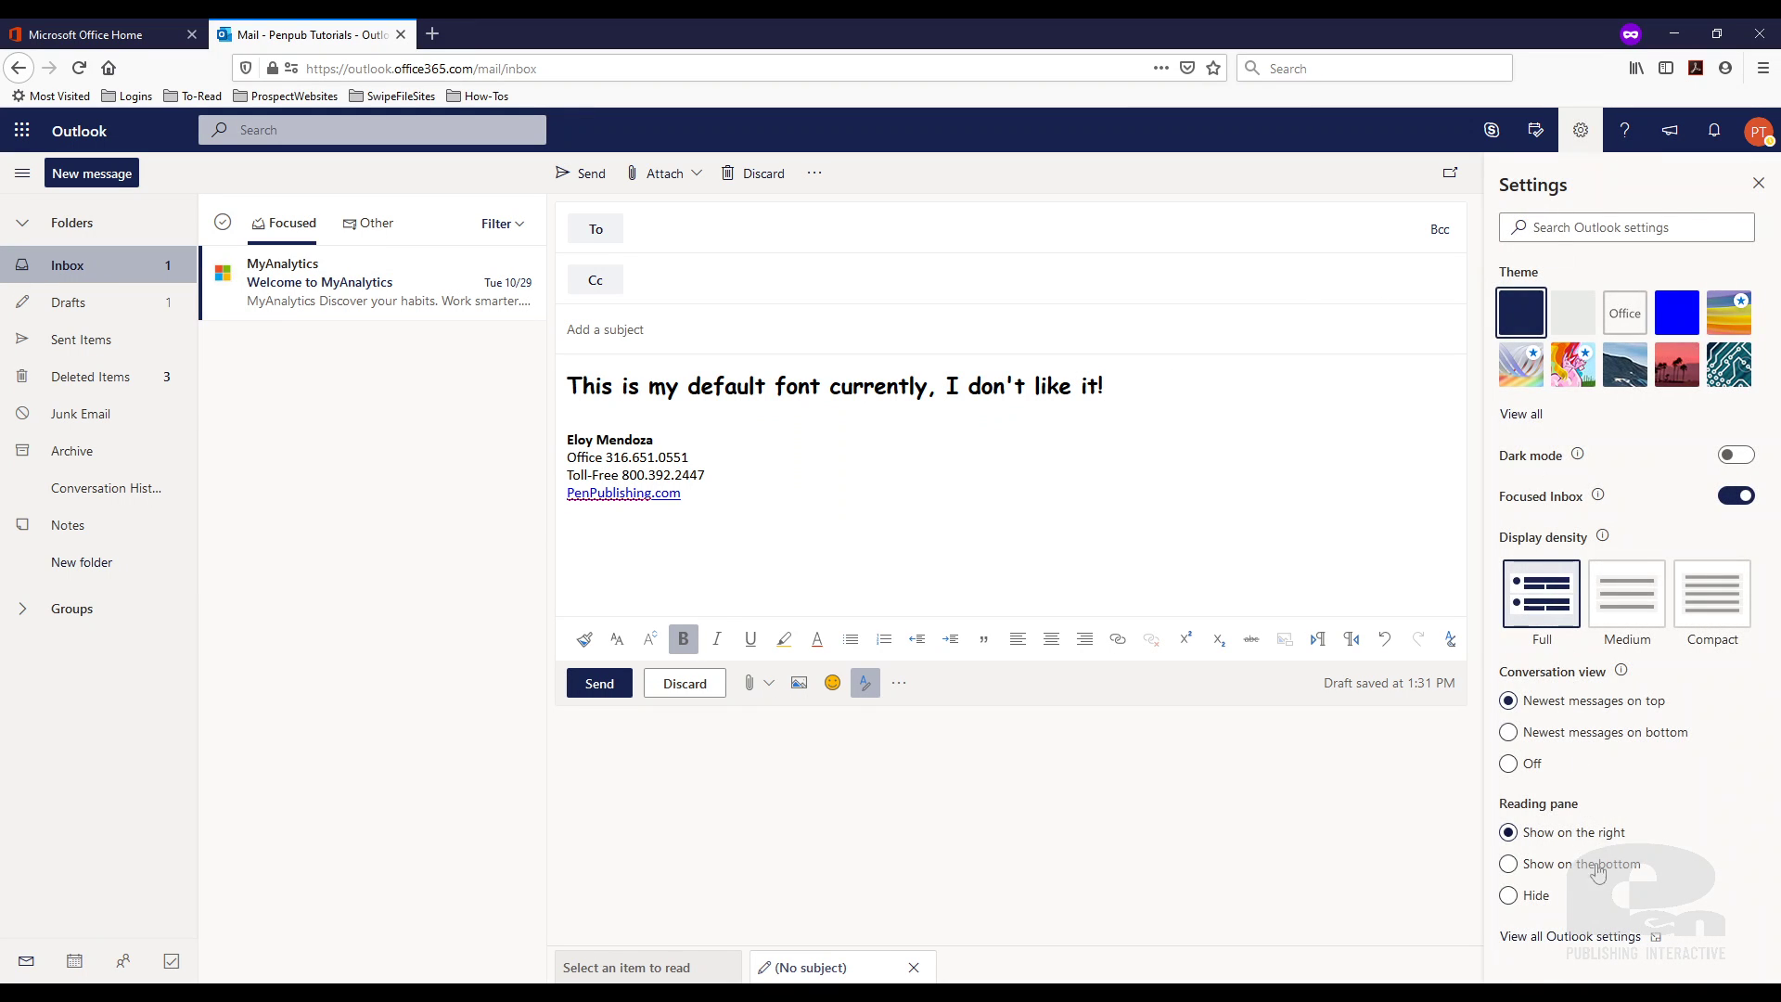
left_click(1590, 939)
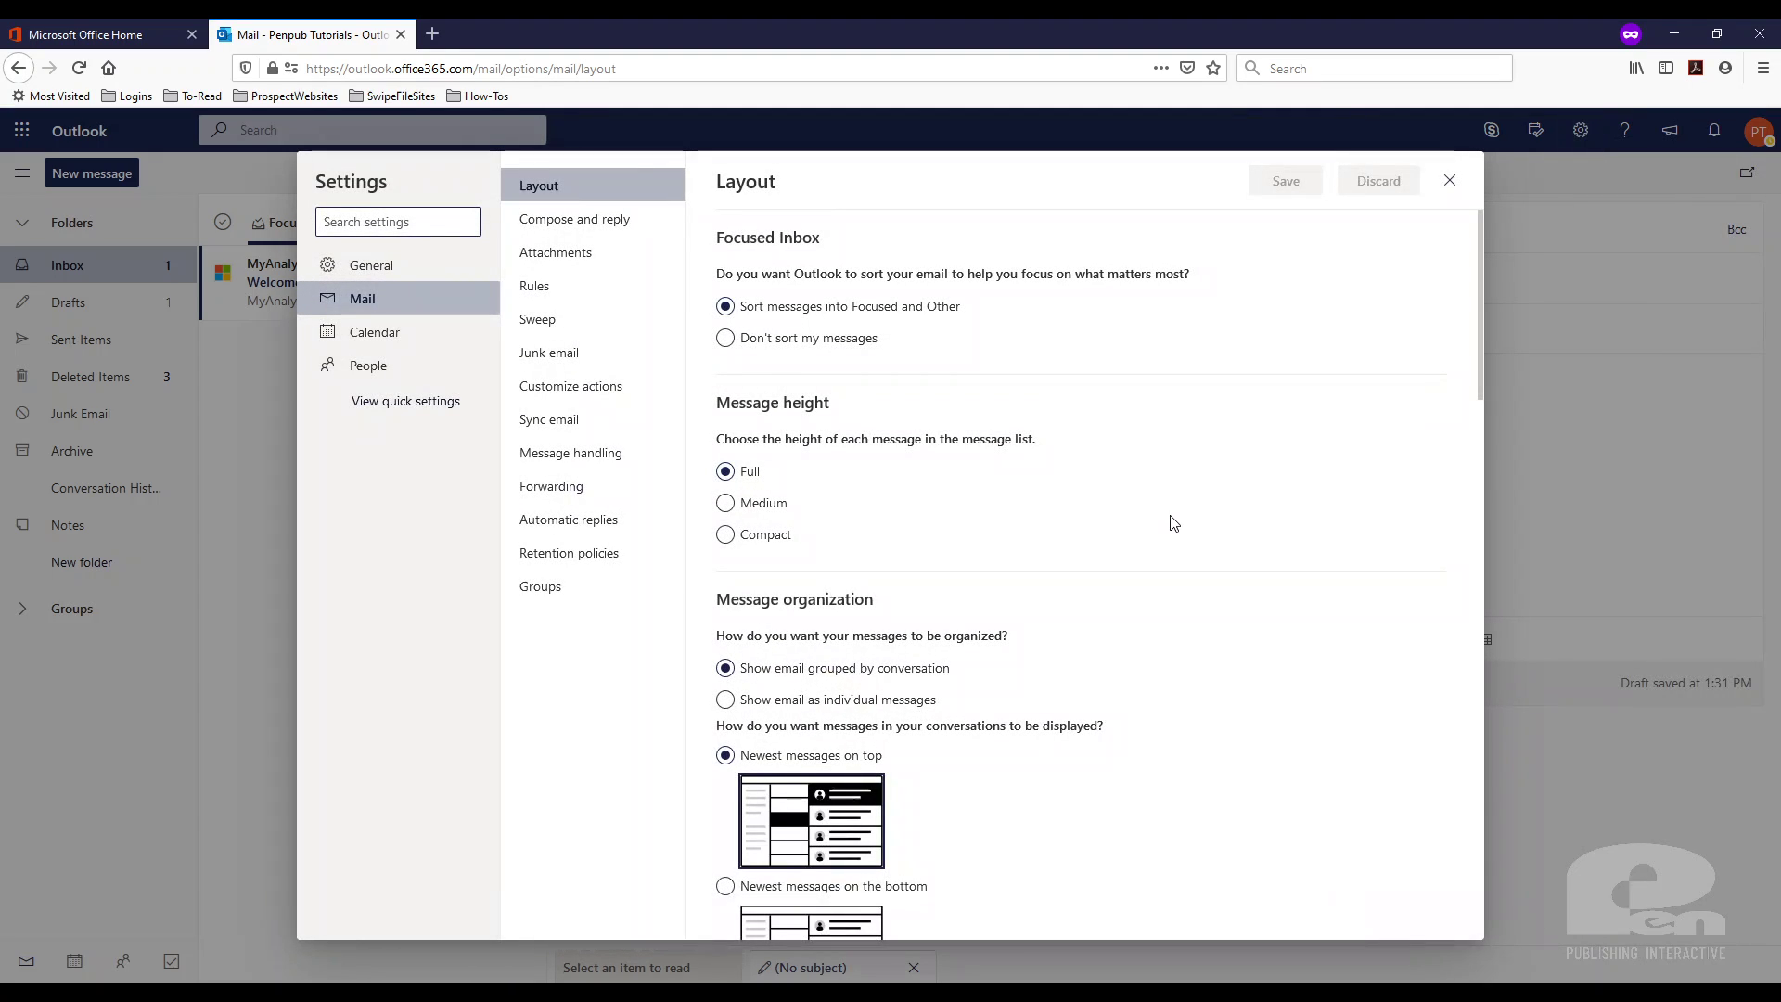
- Under Compose and reply, set the message format font to Calibri 11pt without bold and save
left_click(621, 230)
scroll(1288, 701, "down", 2)
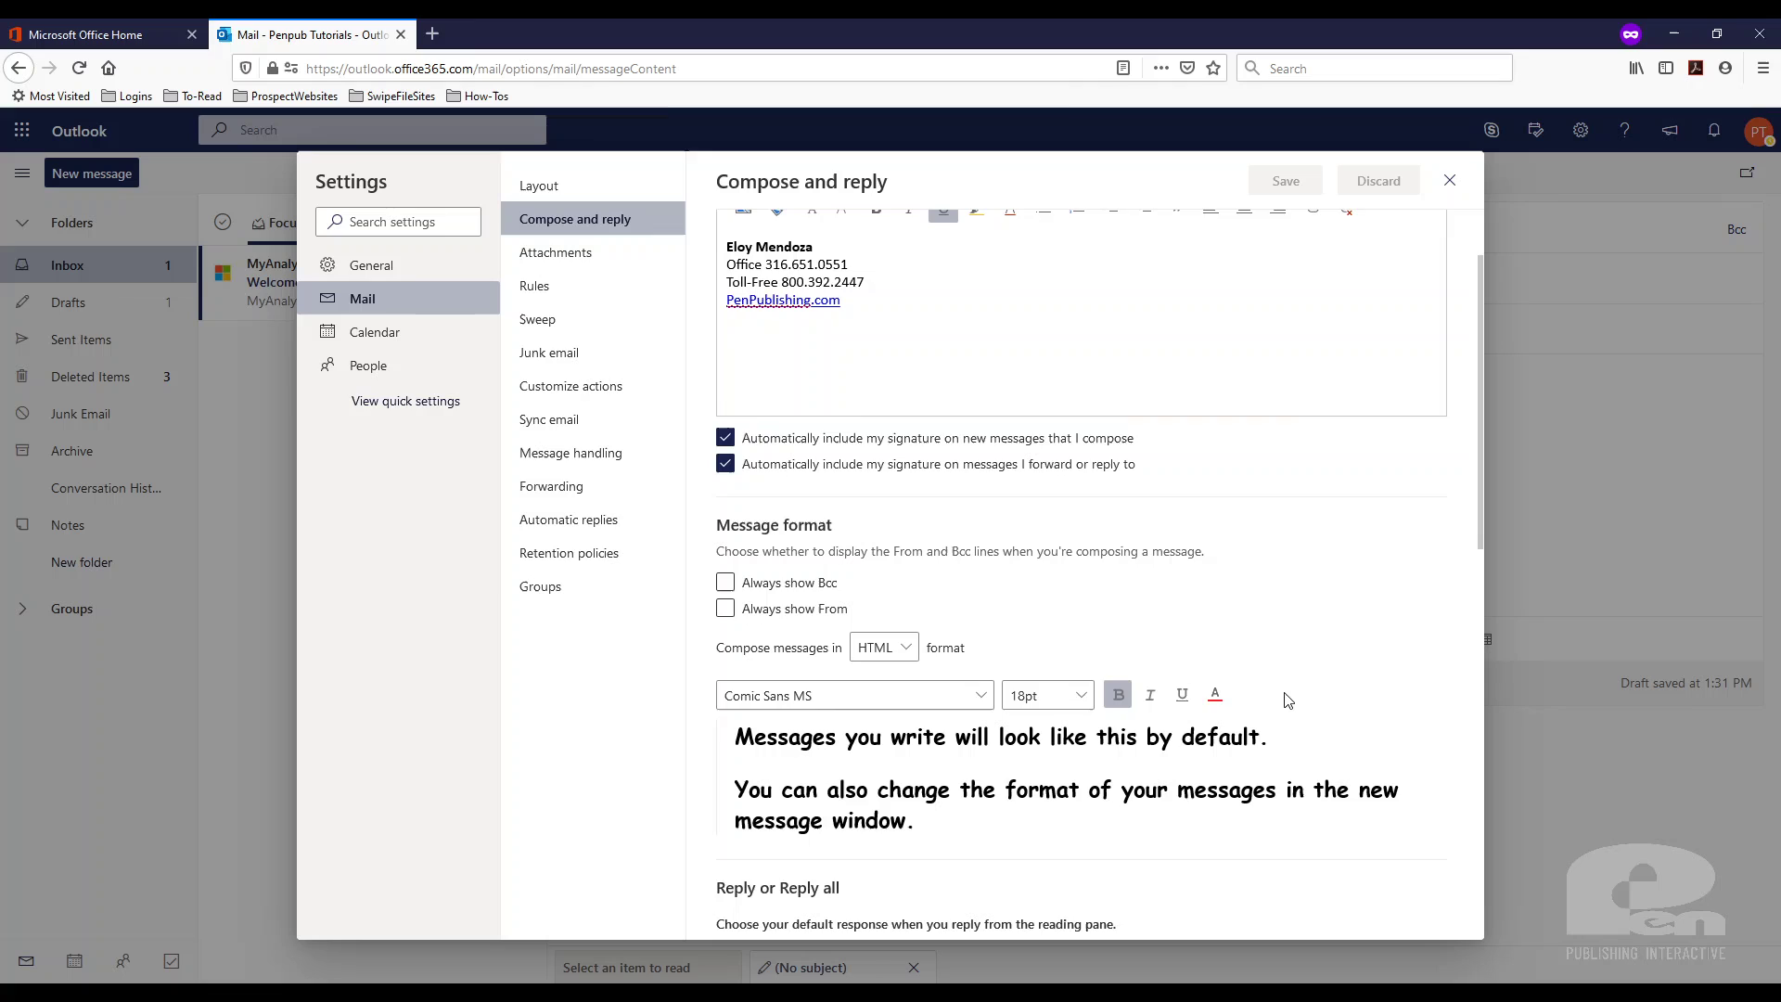
scroll(1287, 701, "down", 1)
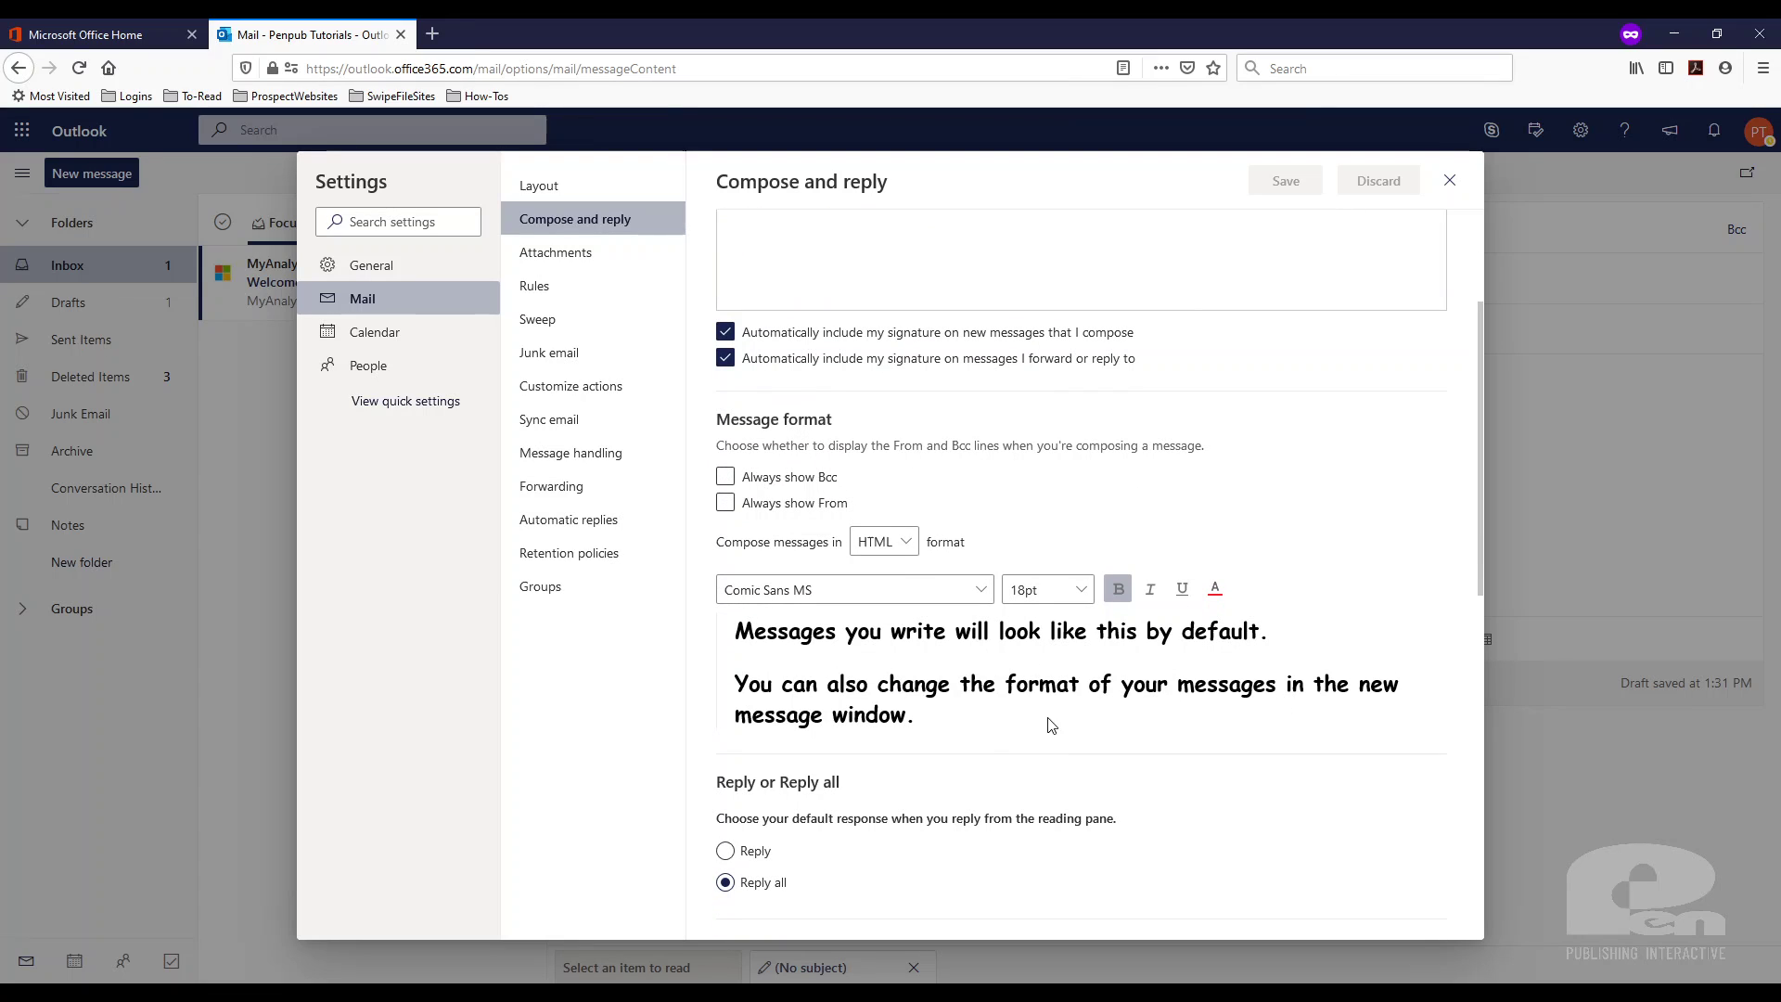
scroll(1062, 728, "down", 1)
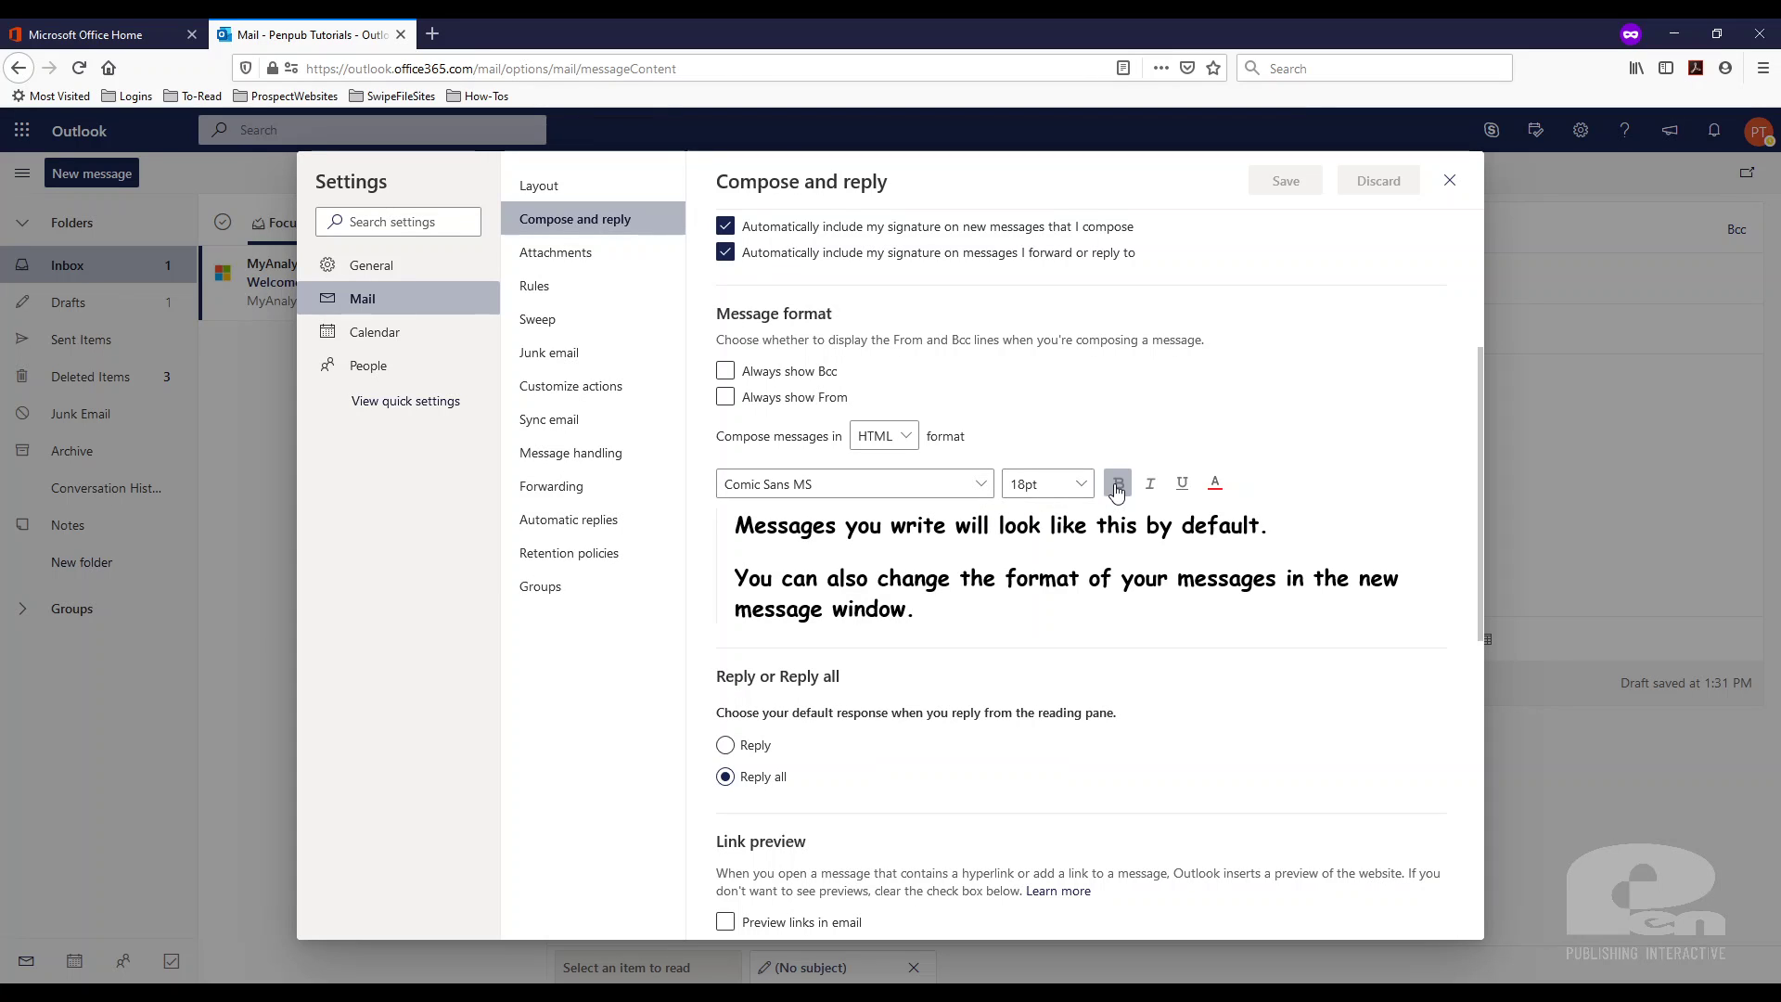
left_click(984, 482)
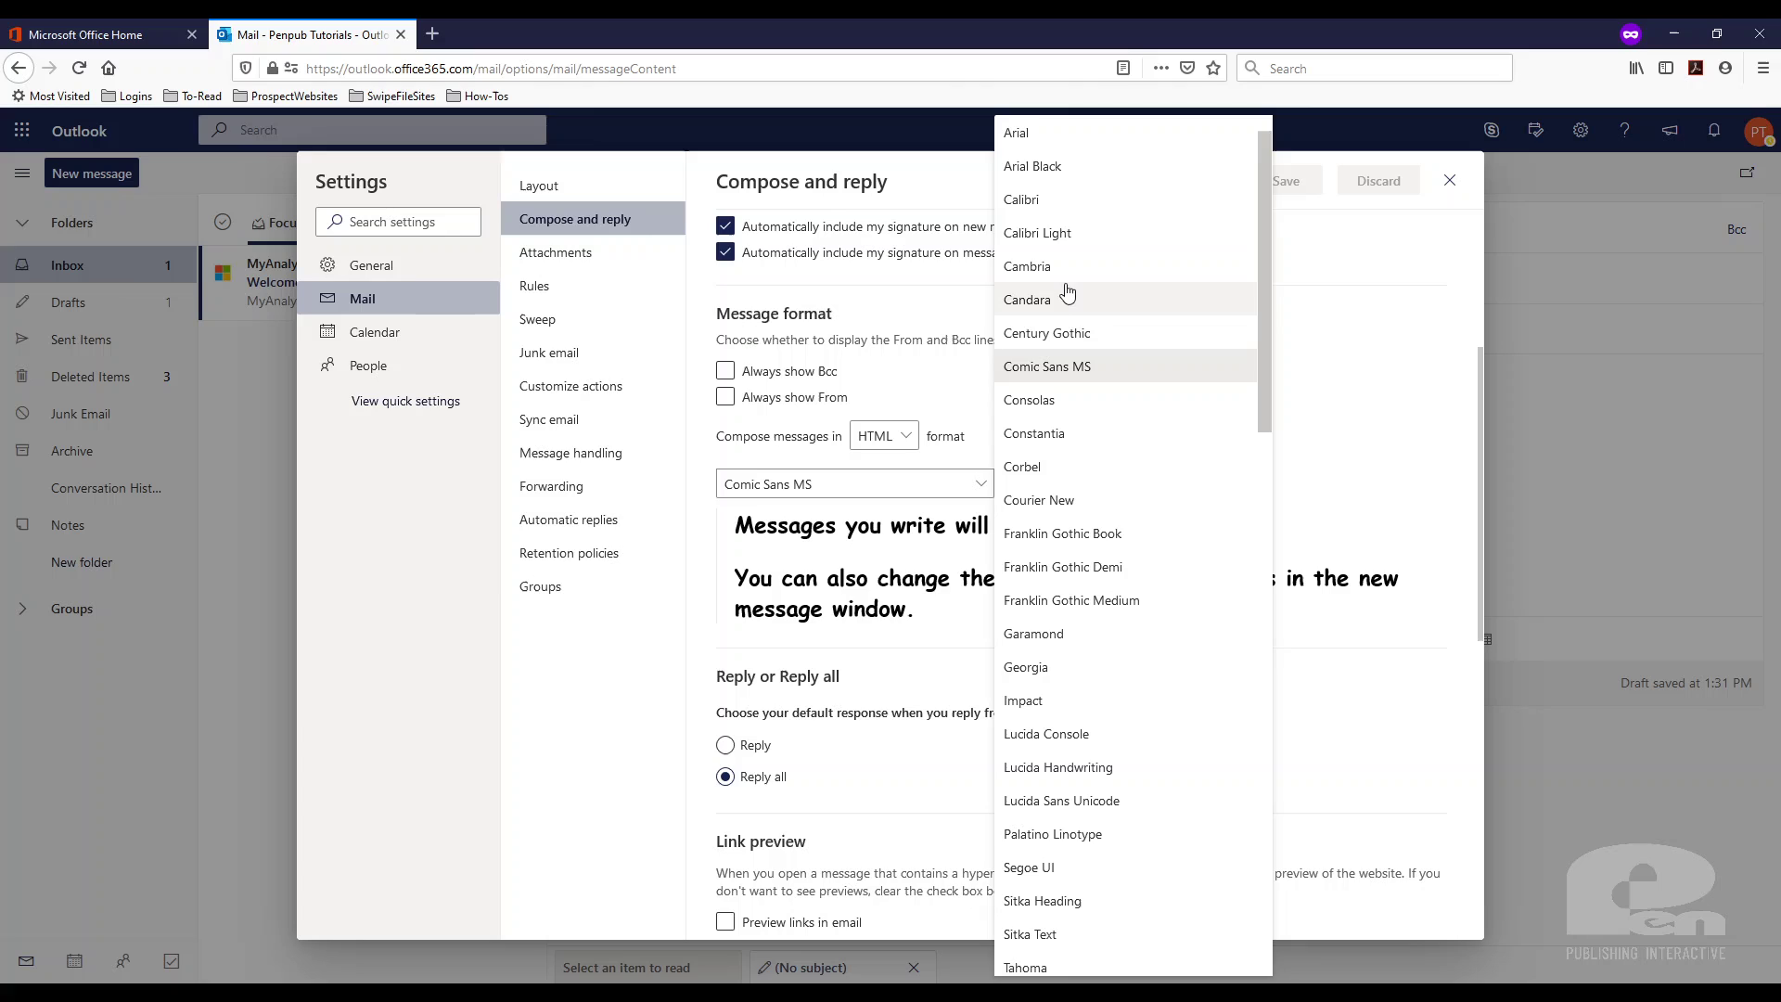
left_click(1071, 199)
left_click(1078, 484)
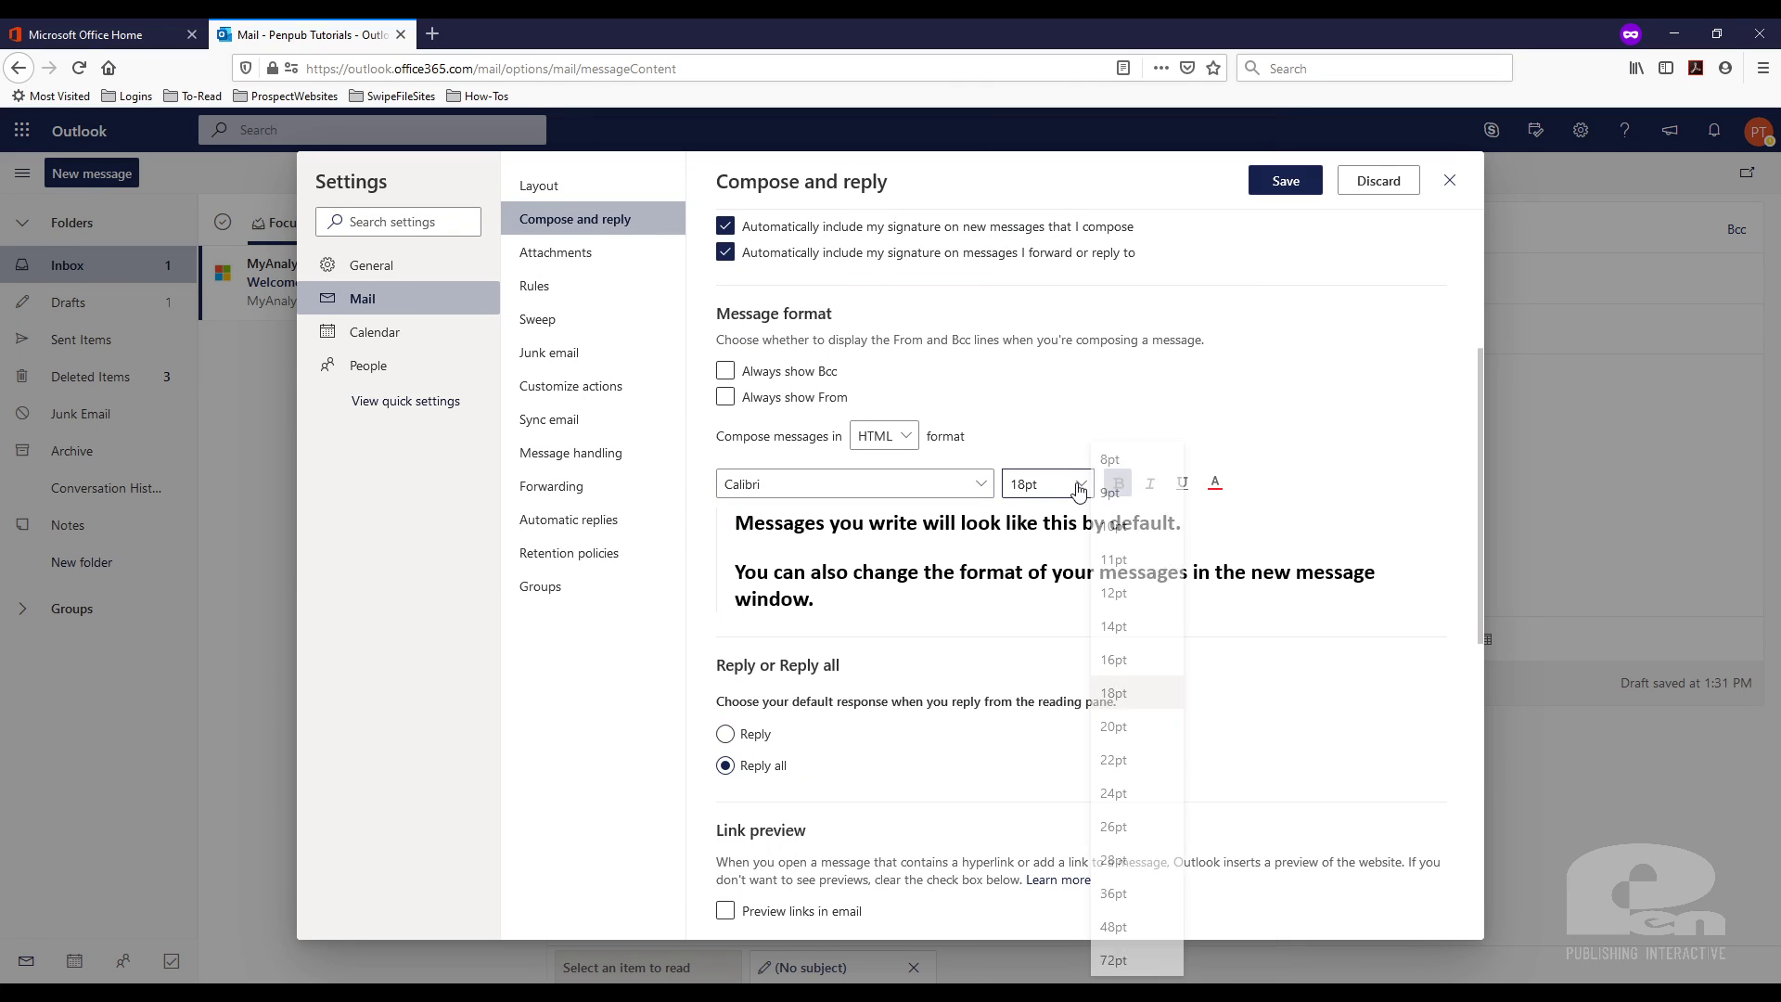
left_click(1116, 561)
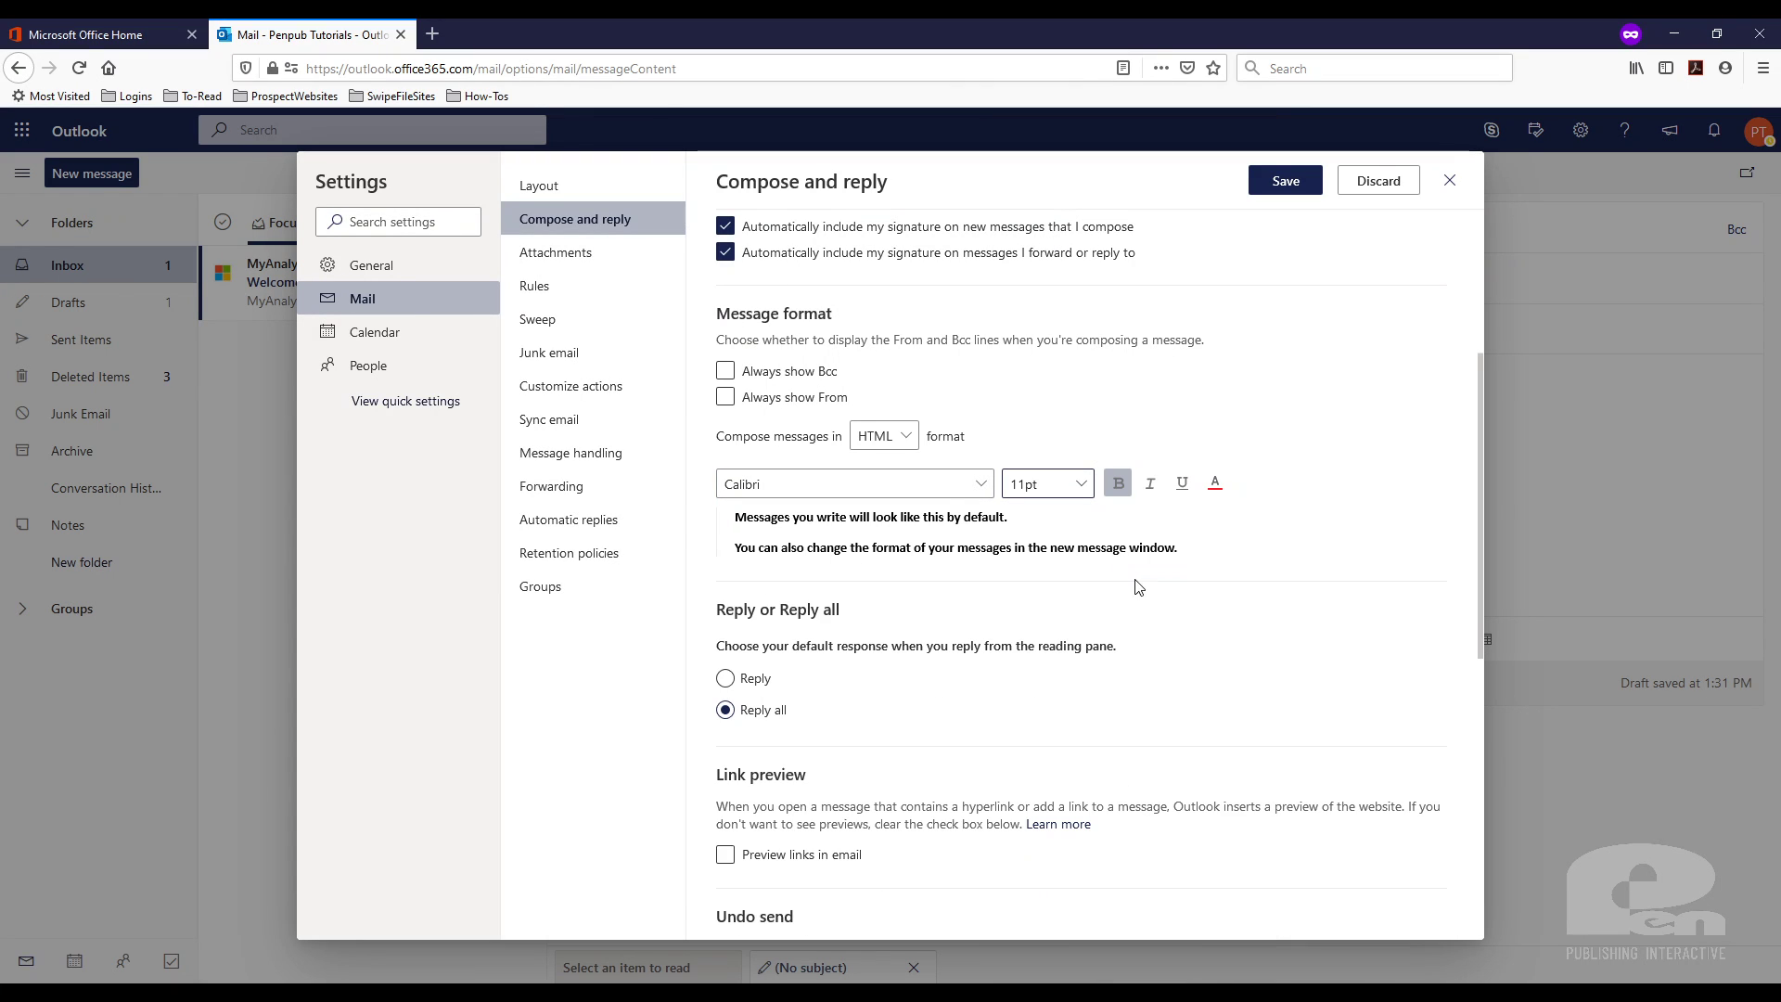
left_click(1119, 484)
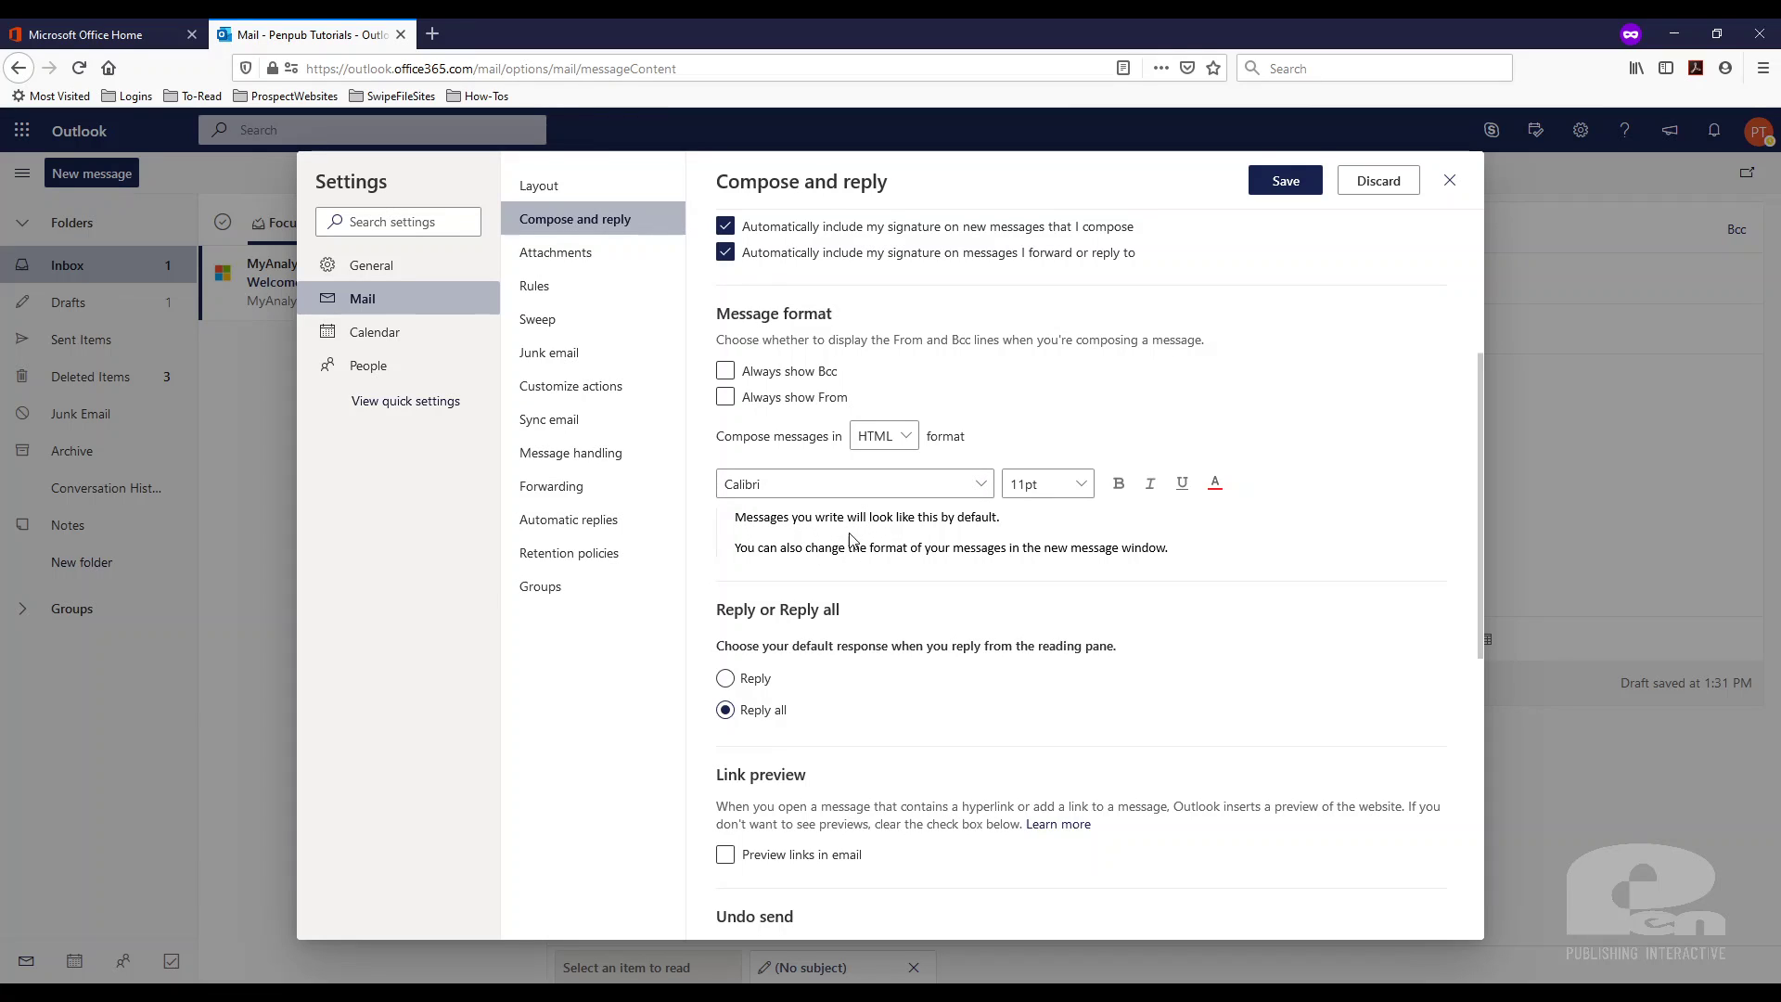
left_click(1286, 181)
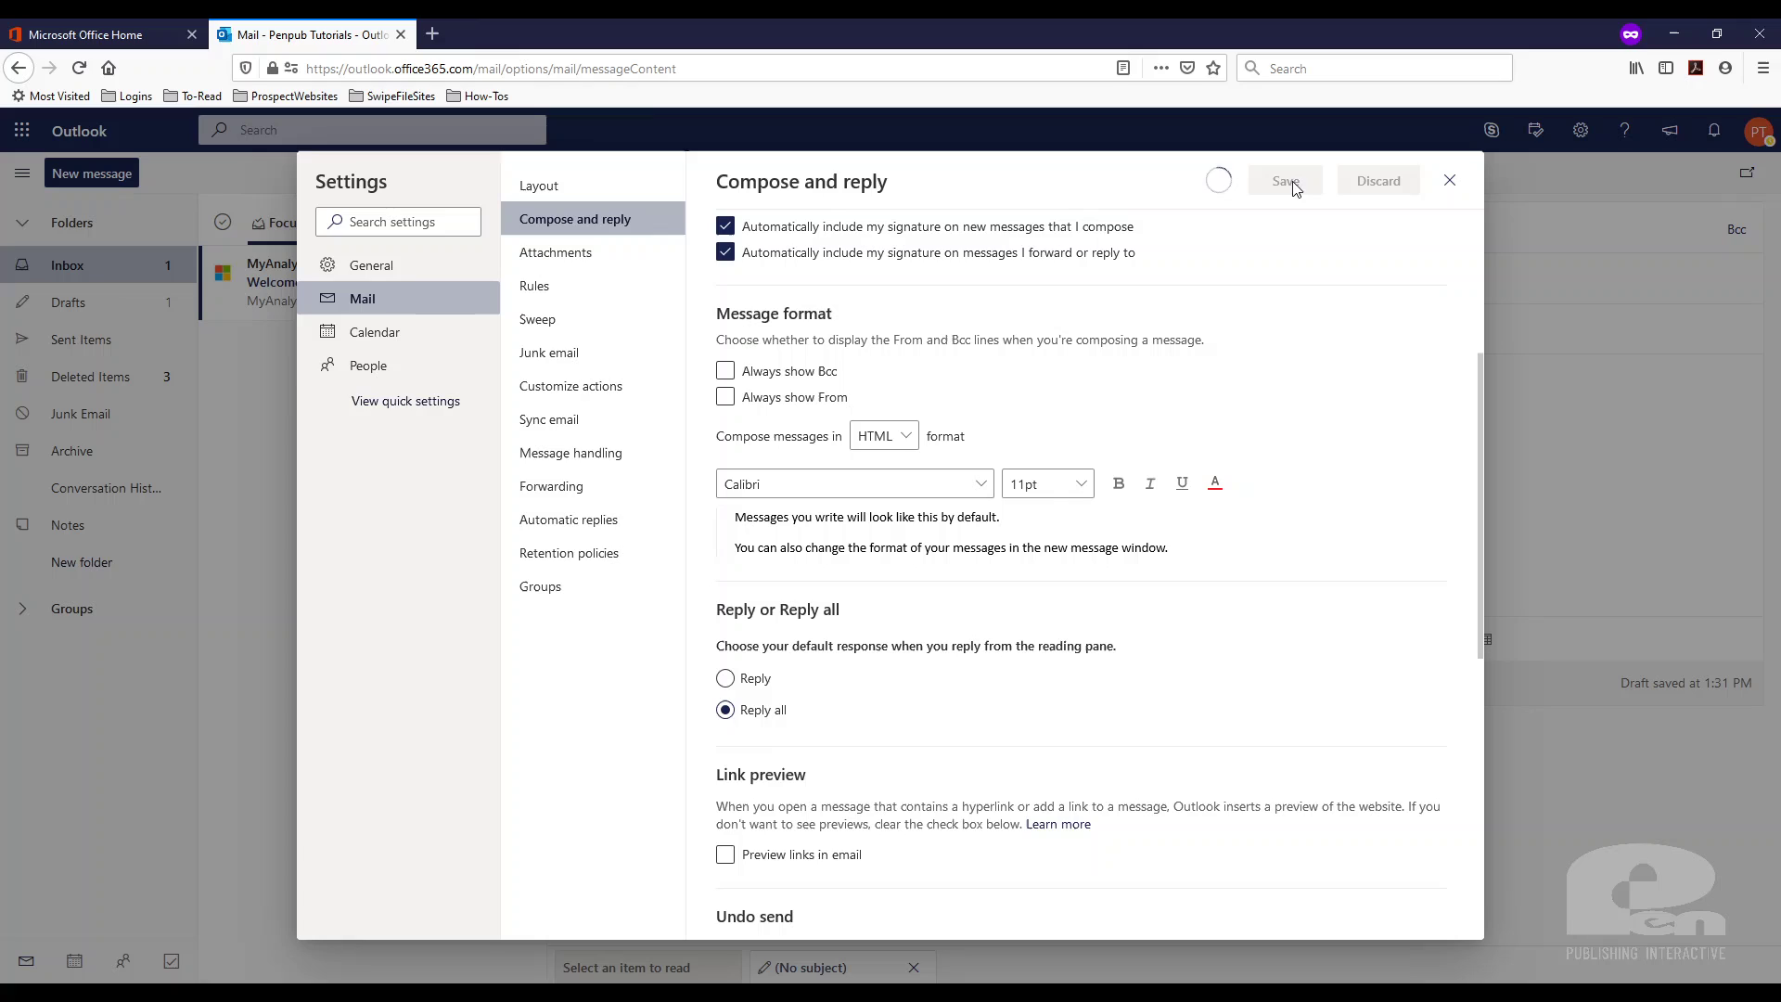
- Close Settings and start a new message with the test line 'I like this font better.'
left_click(1450, 180)
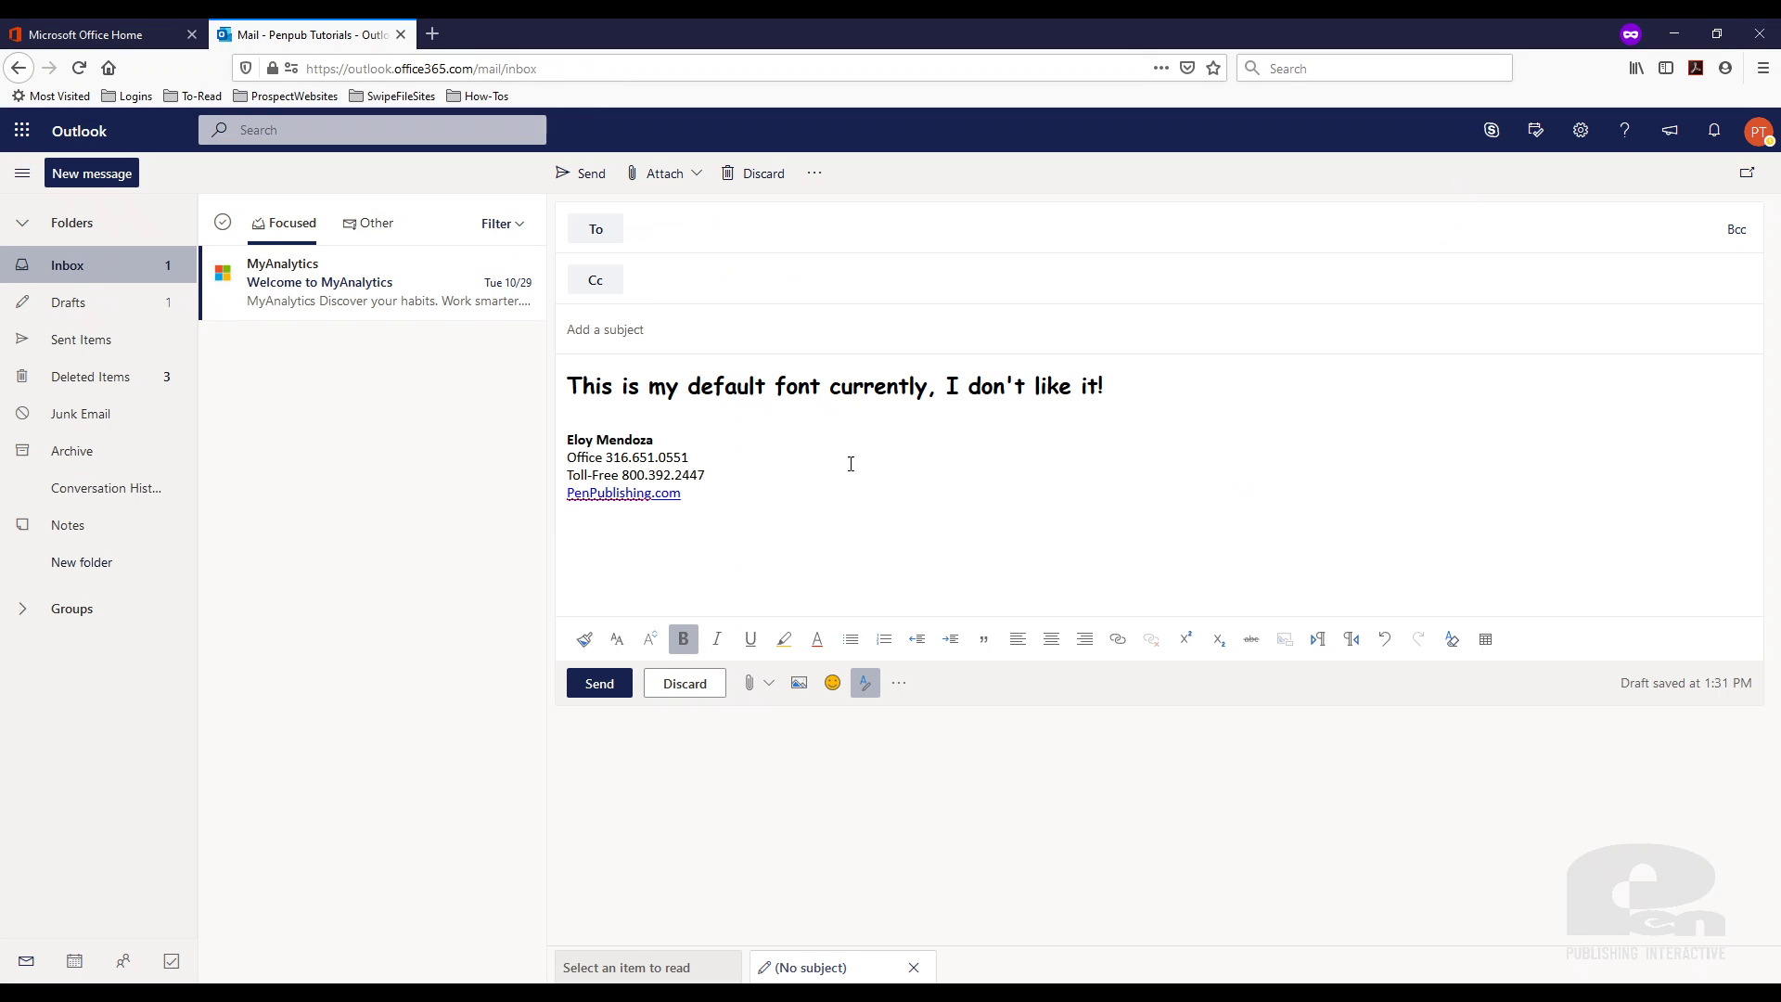
left_click(105, 182)
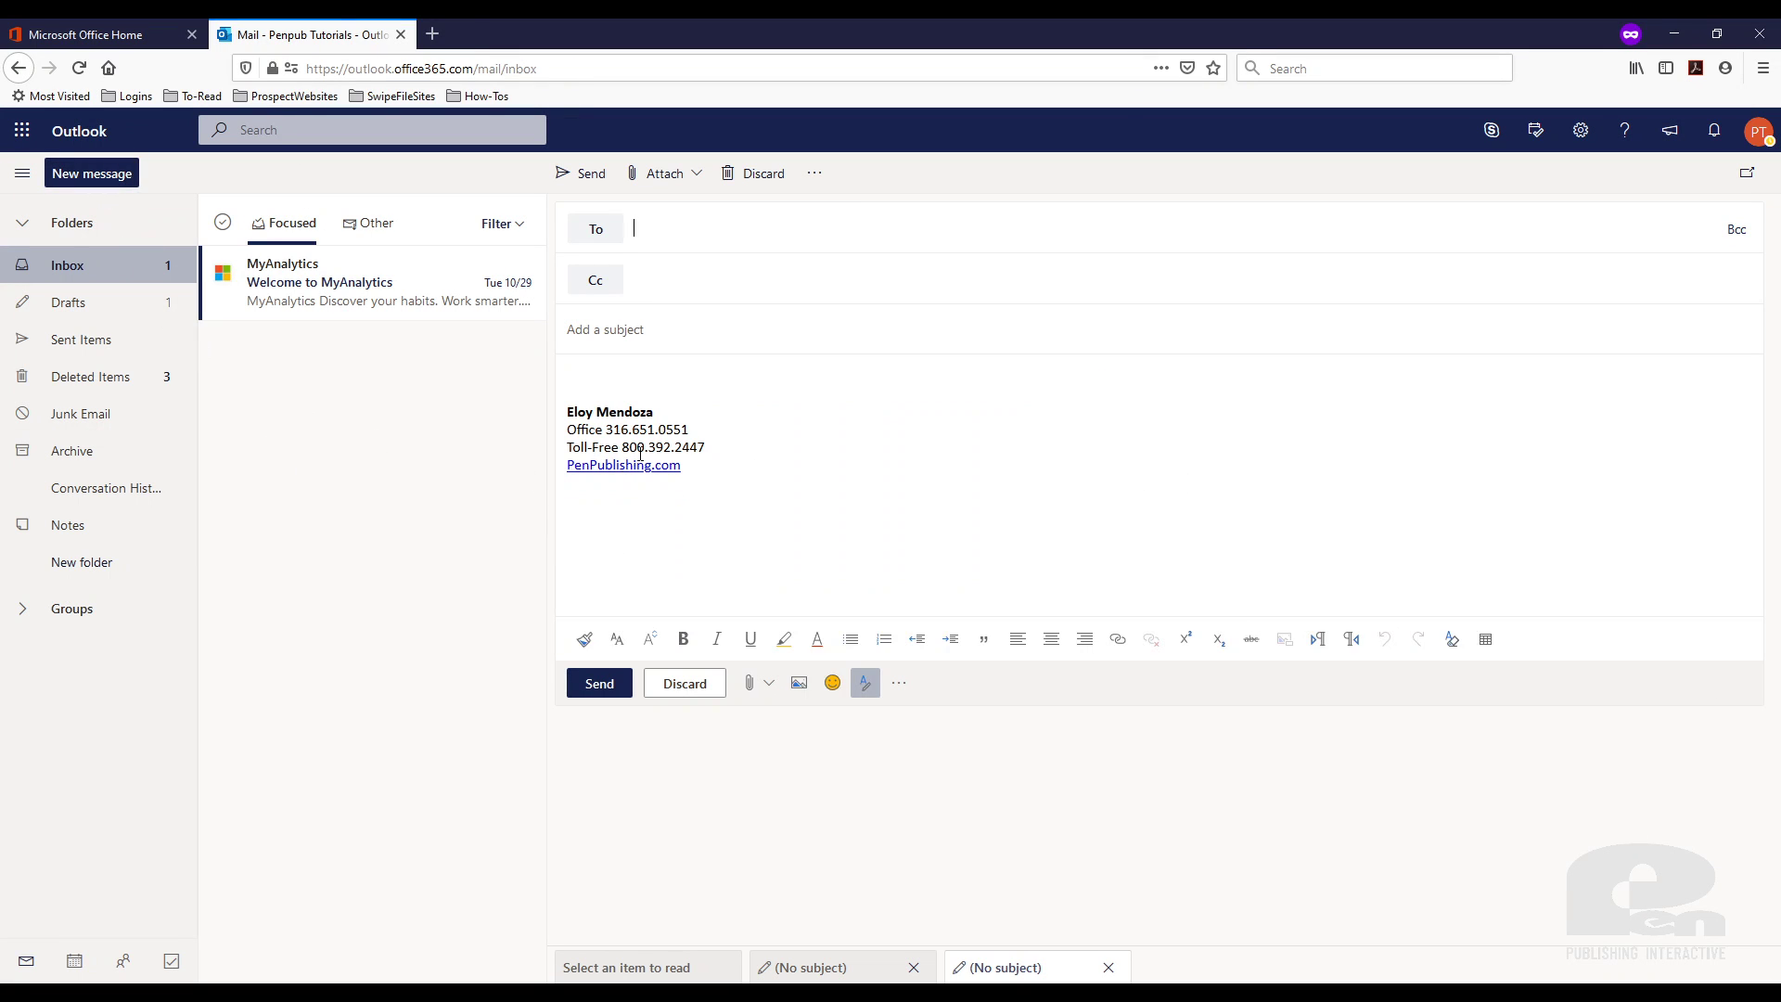
type("I like this font bette")
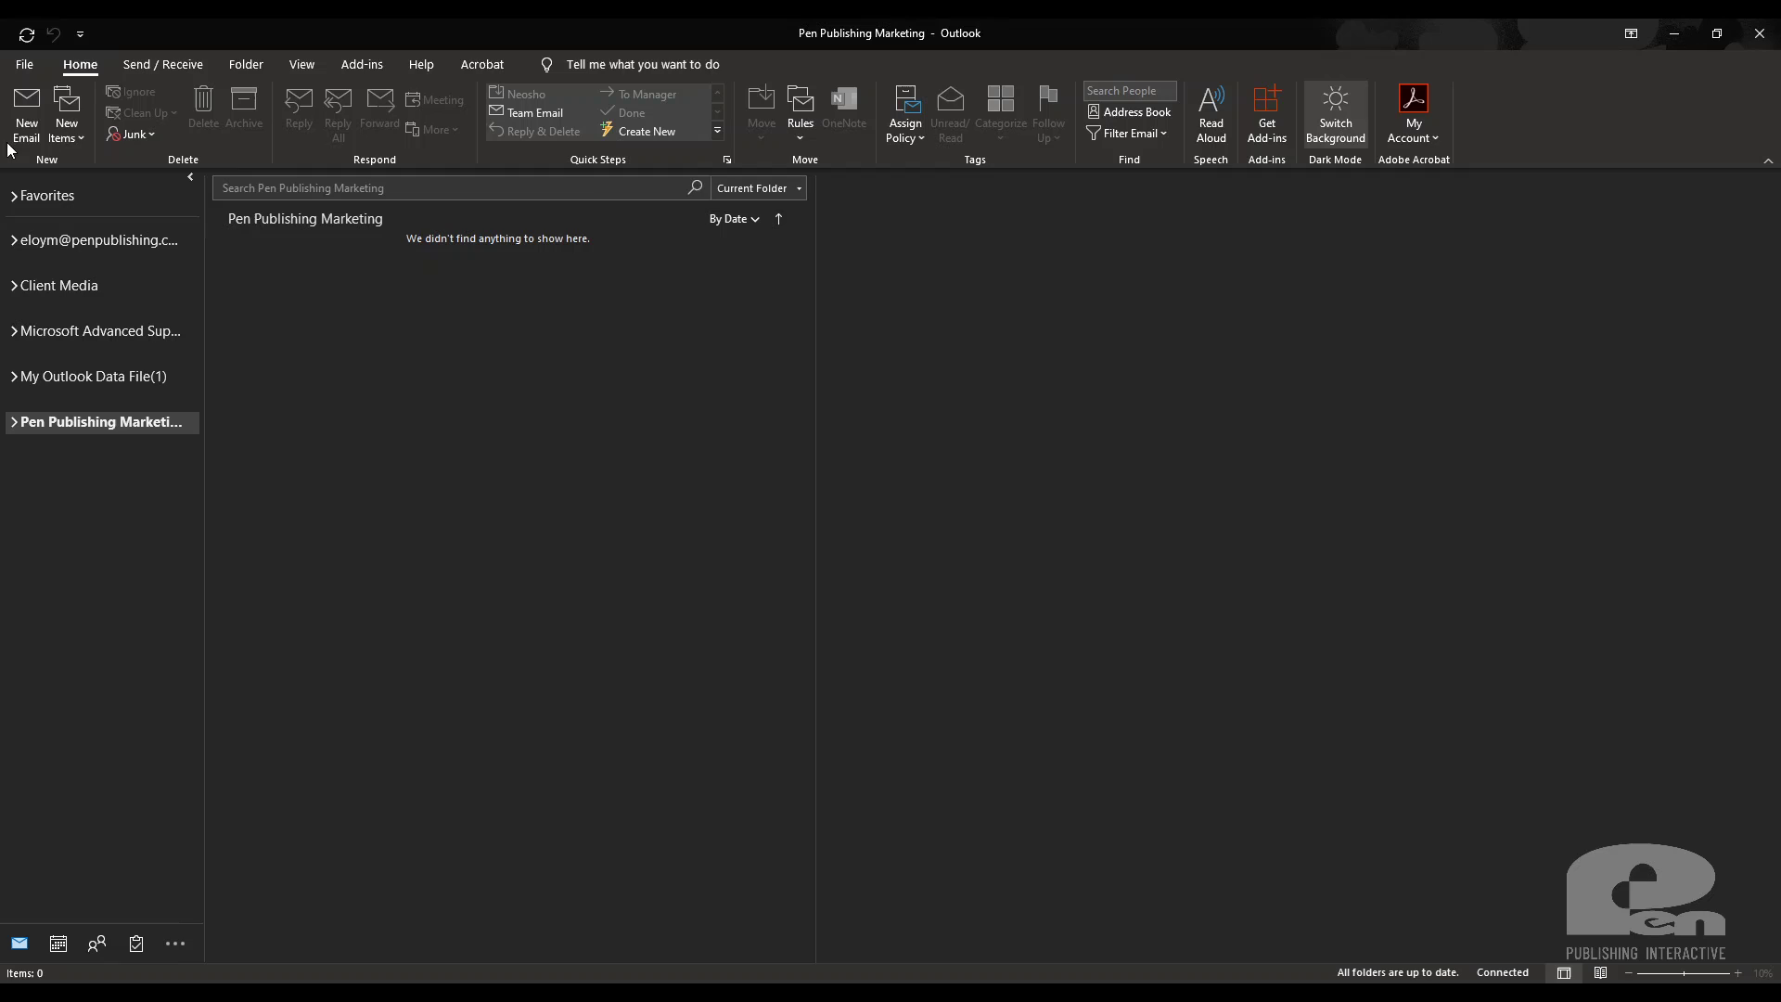
- Go to File > Options > Mail and open Stationery and Fonts
left_click(24, 64)
left_click(90, 436)
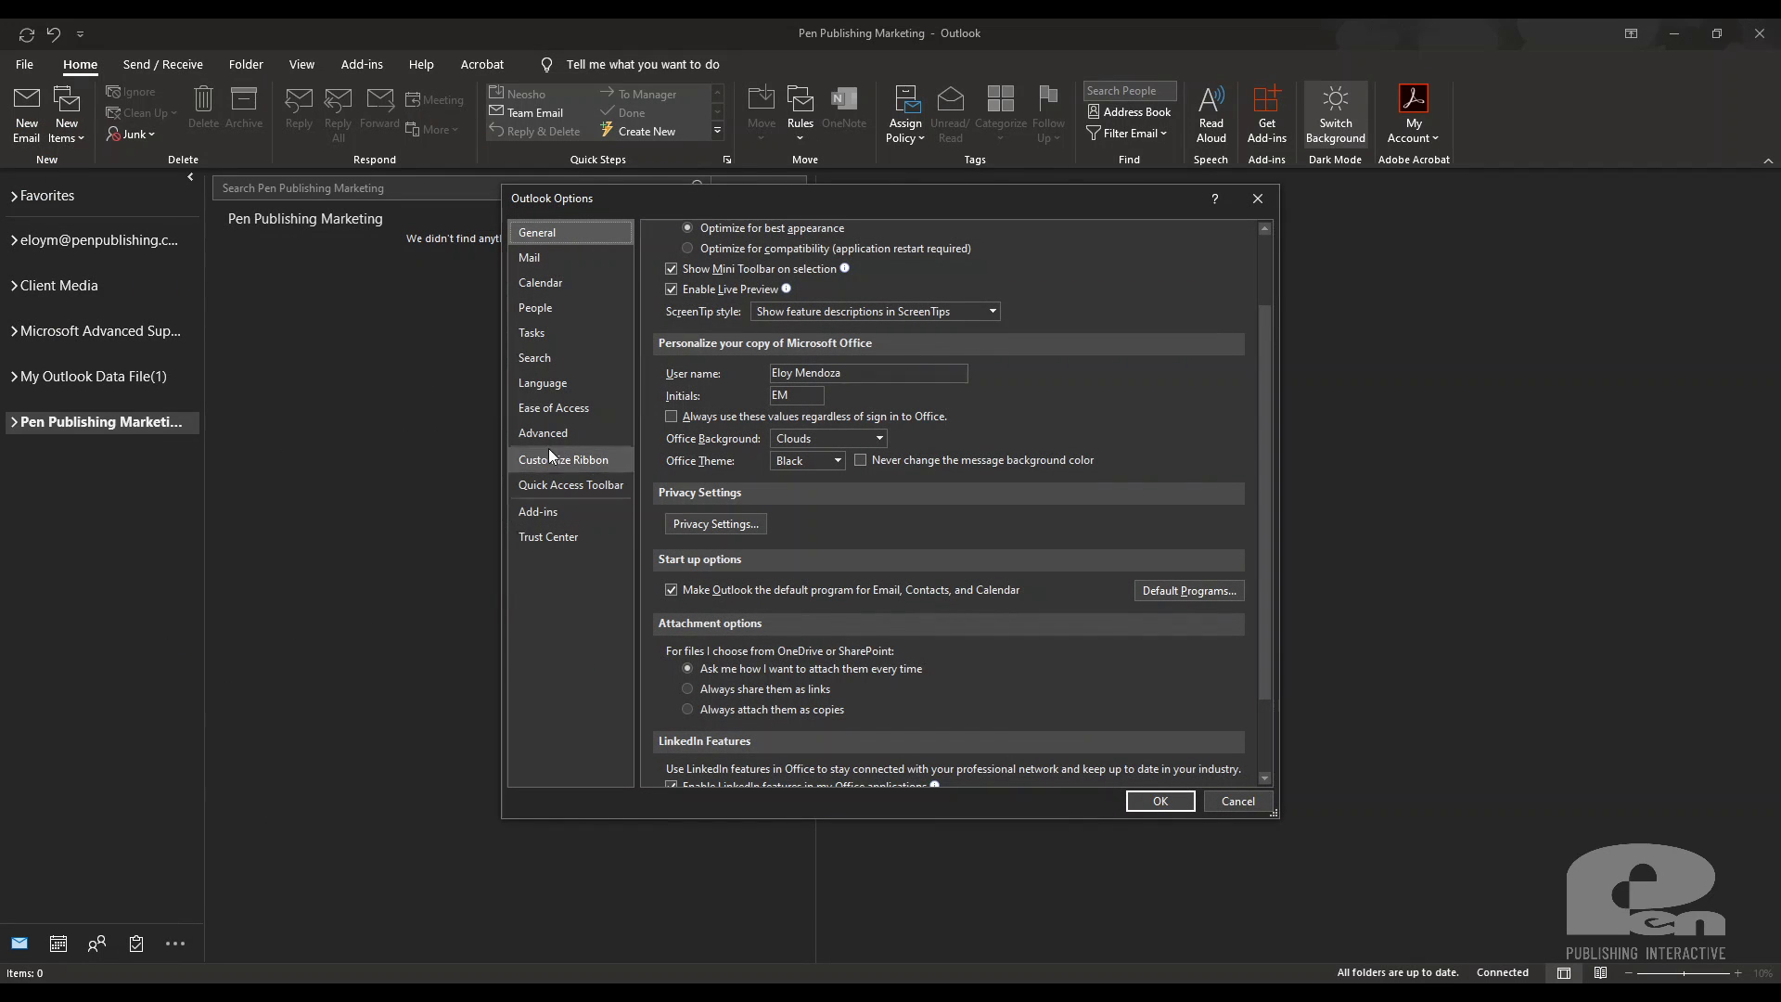
left_click(531, 257)
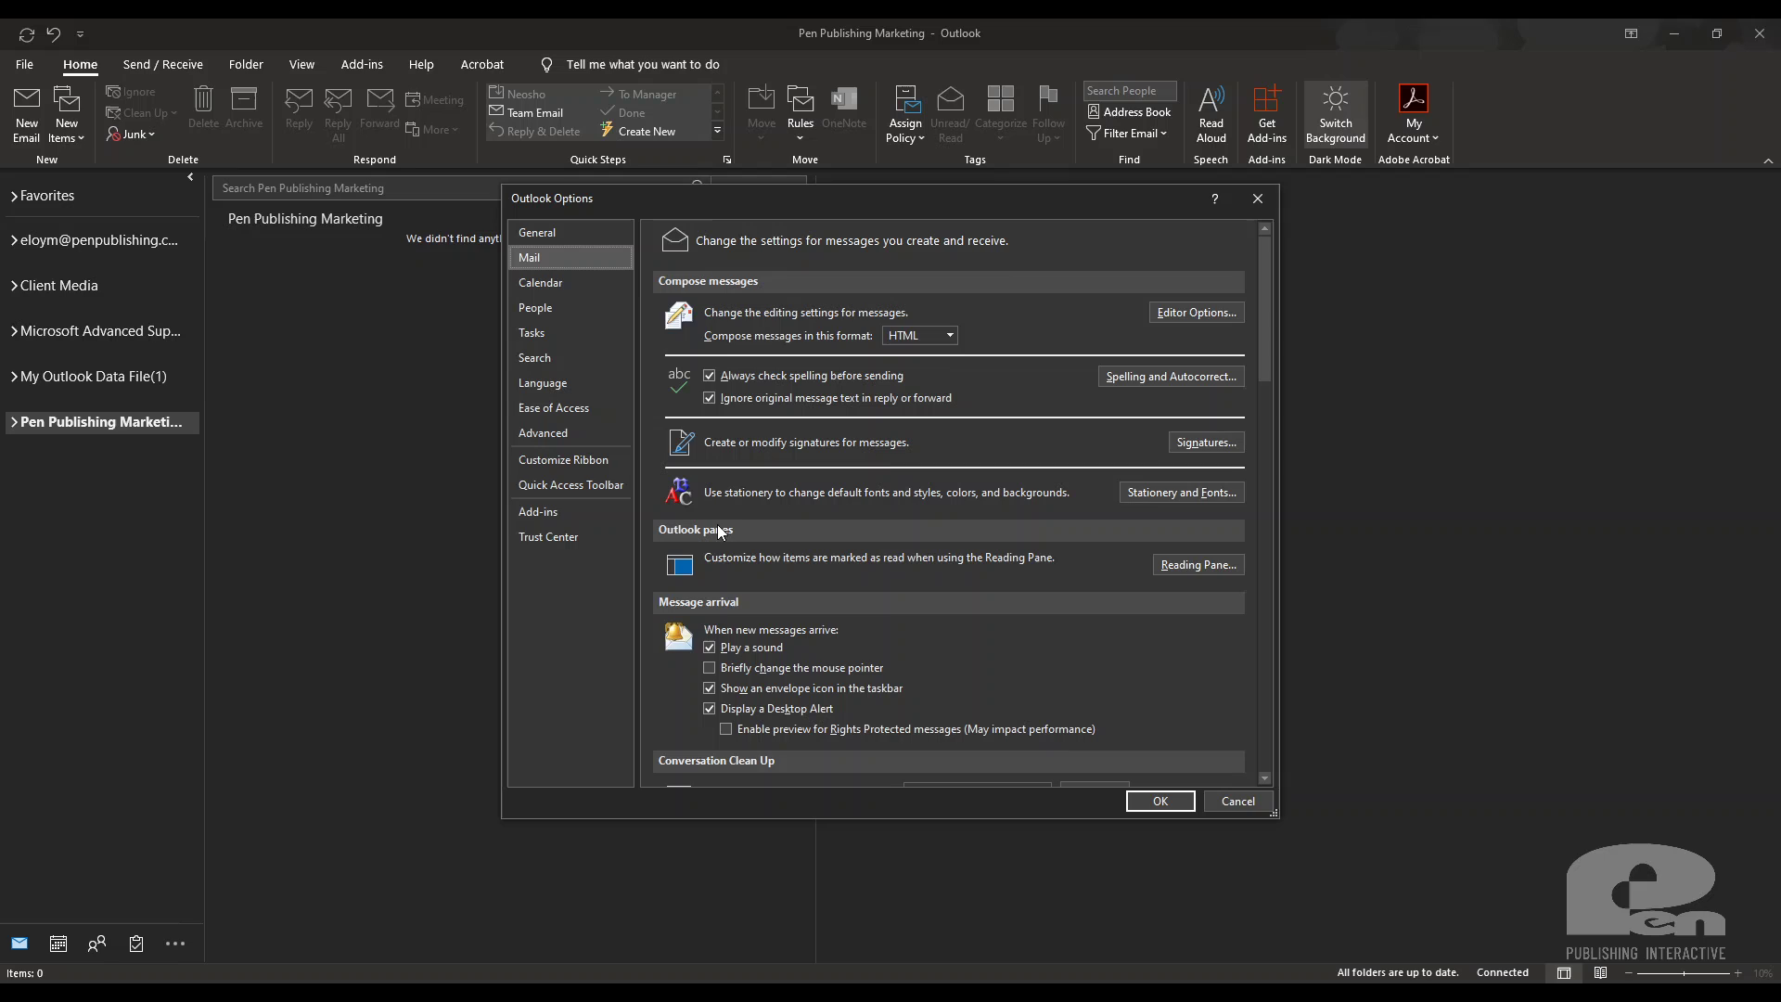
left_click(1186, 494)
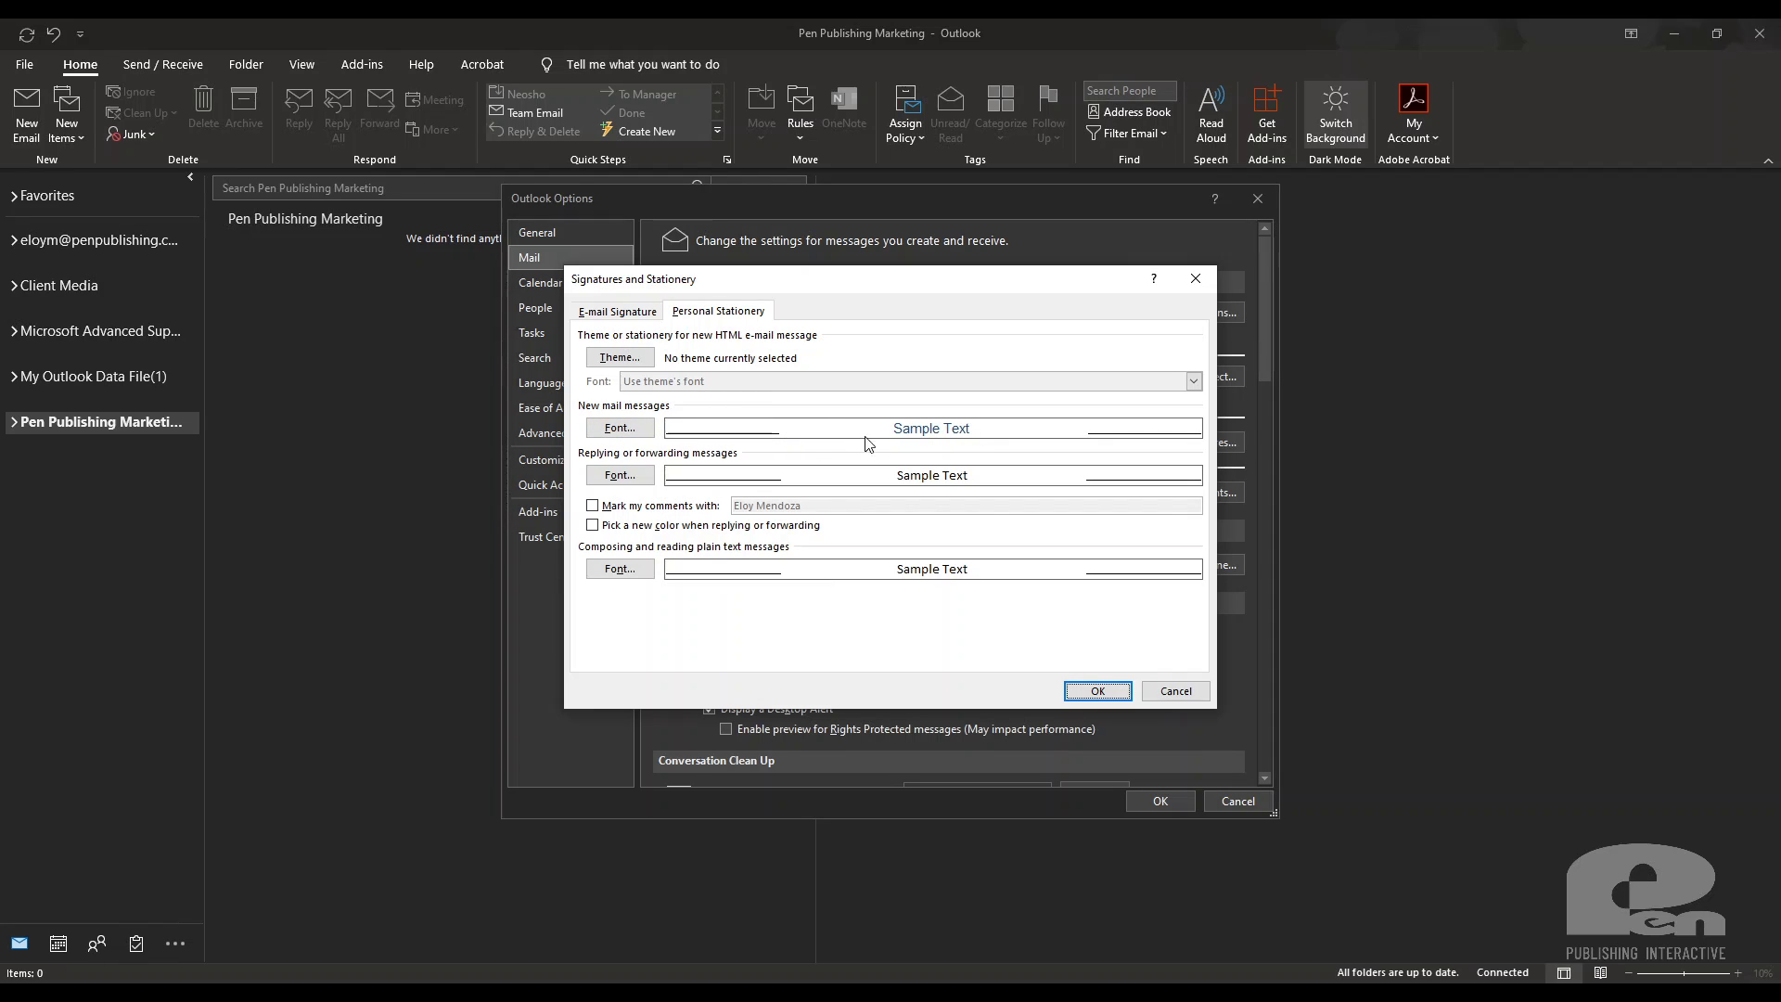
- Set the new-mail font to Calibri 12 in Automatic colour, replacing Arial, and confirm
left_click(639, 435)
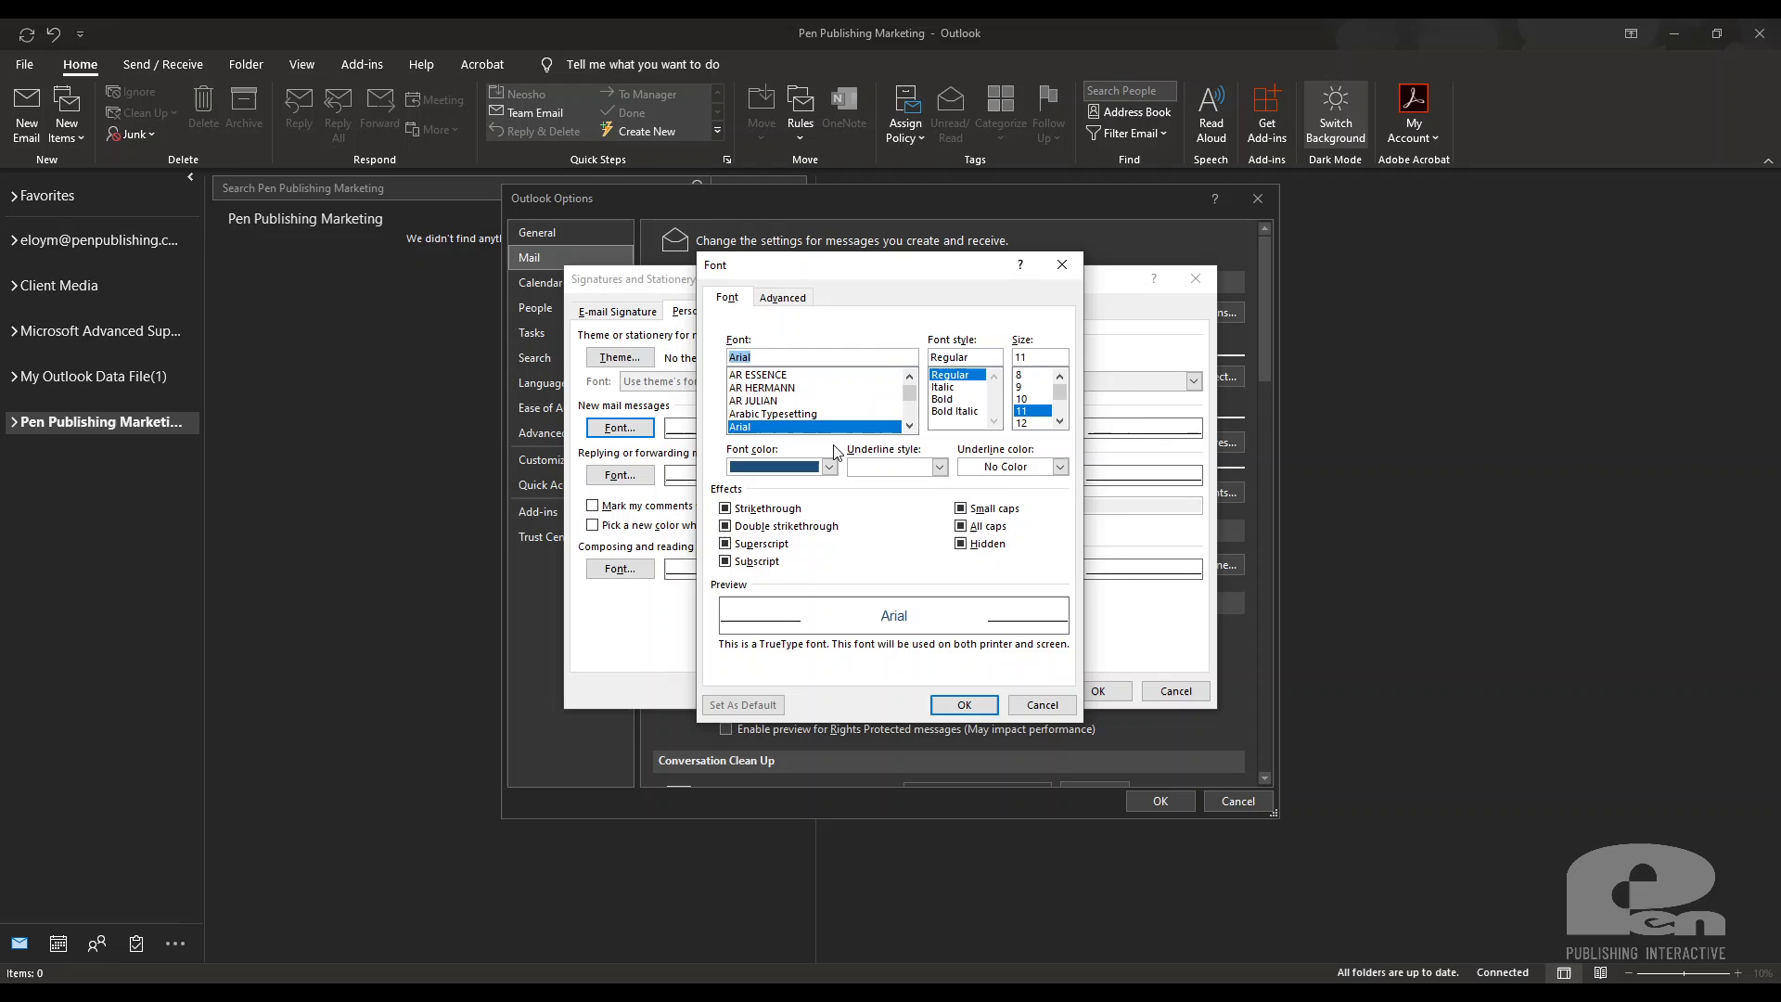
left_click(829, 467)
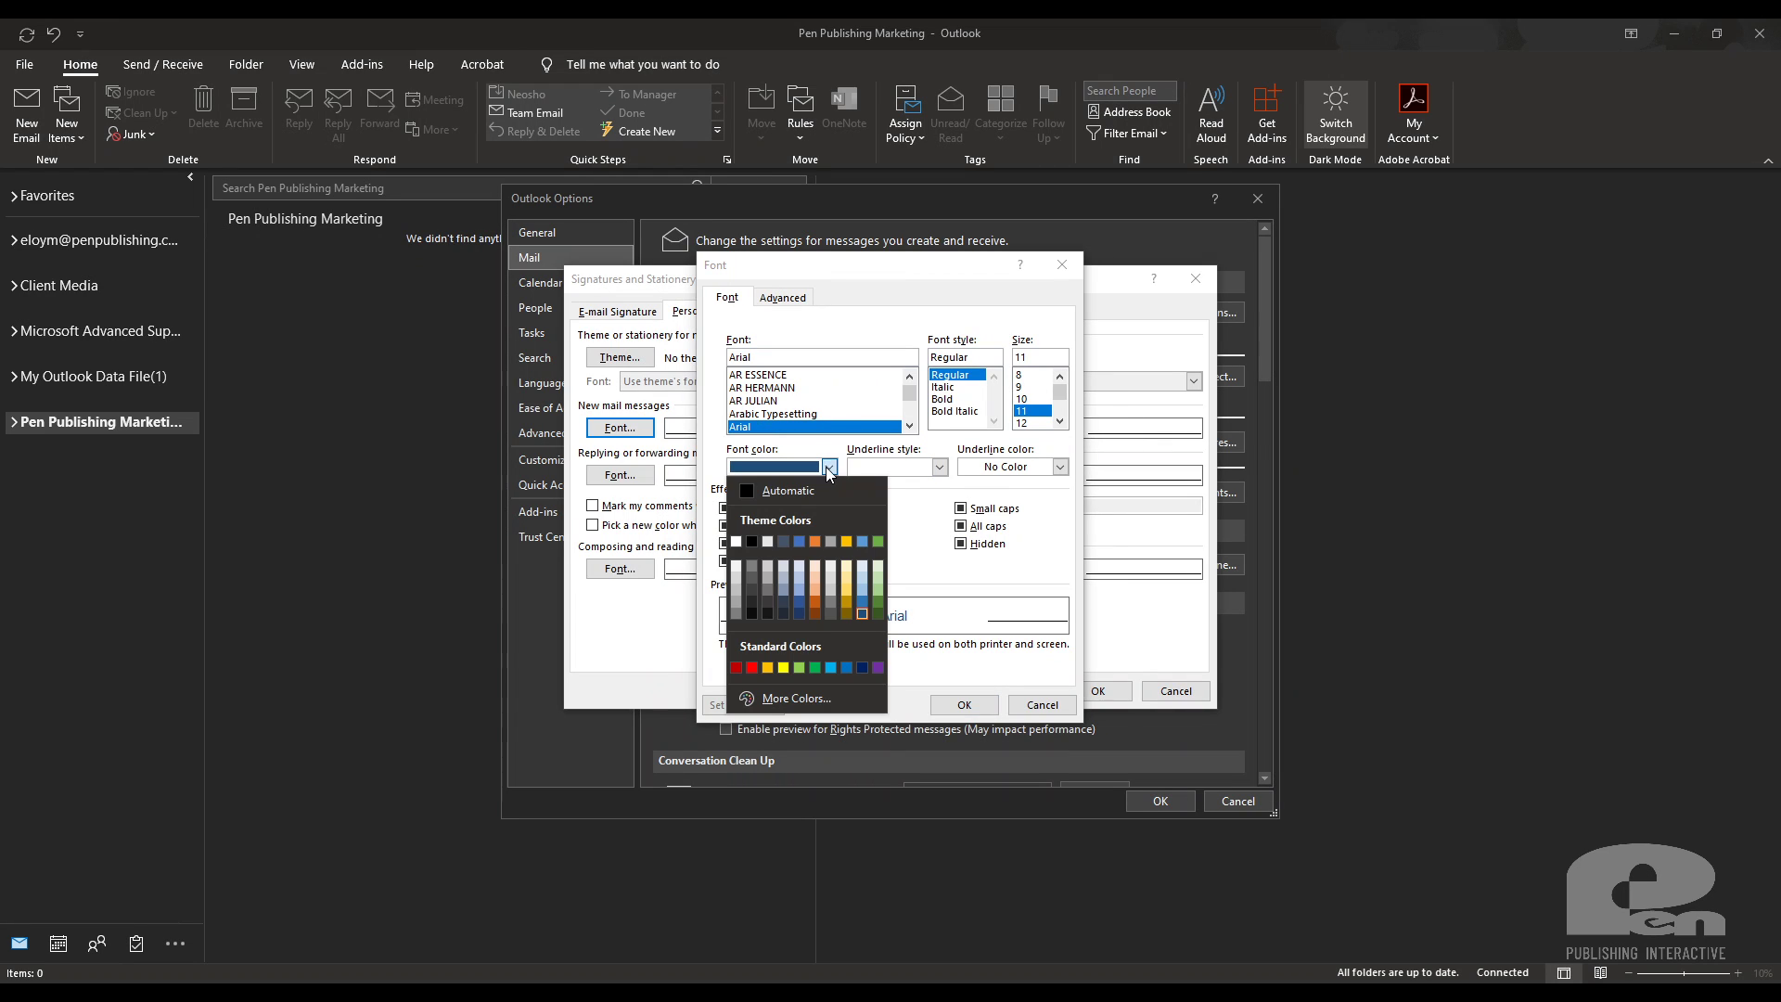
left_click(798, 489)
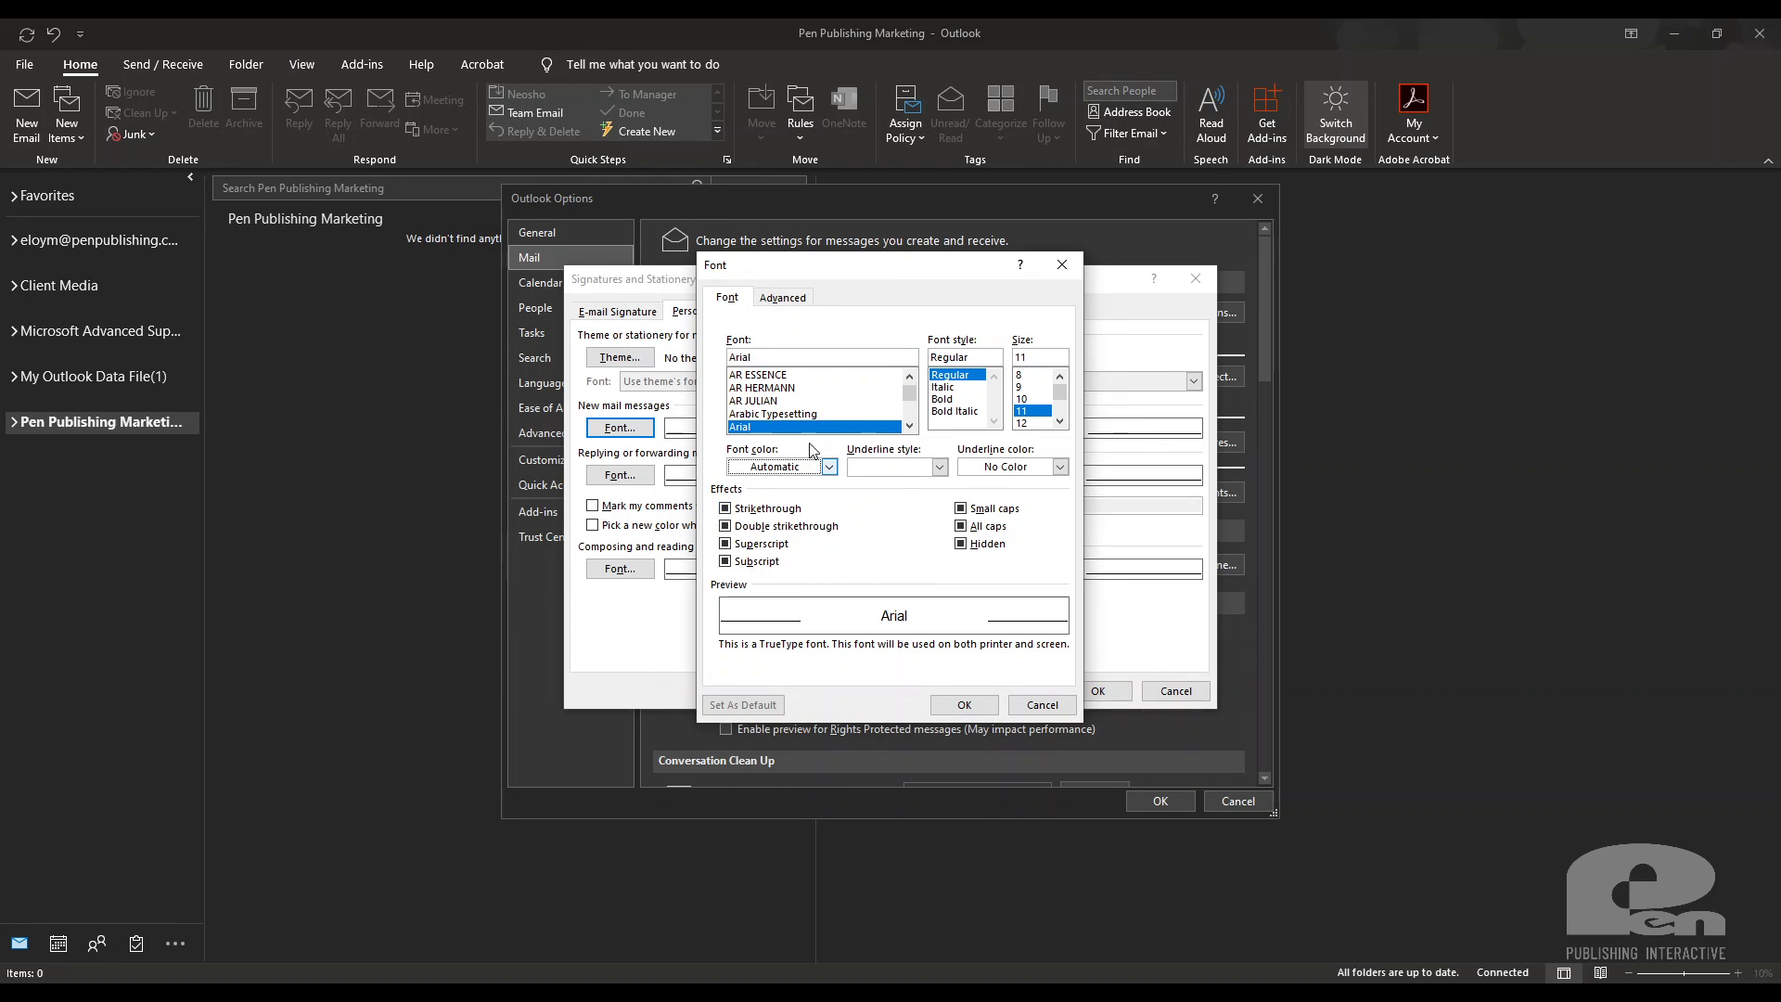
left_click_drag(871, 362, 691, 367)
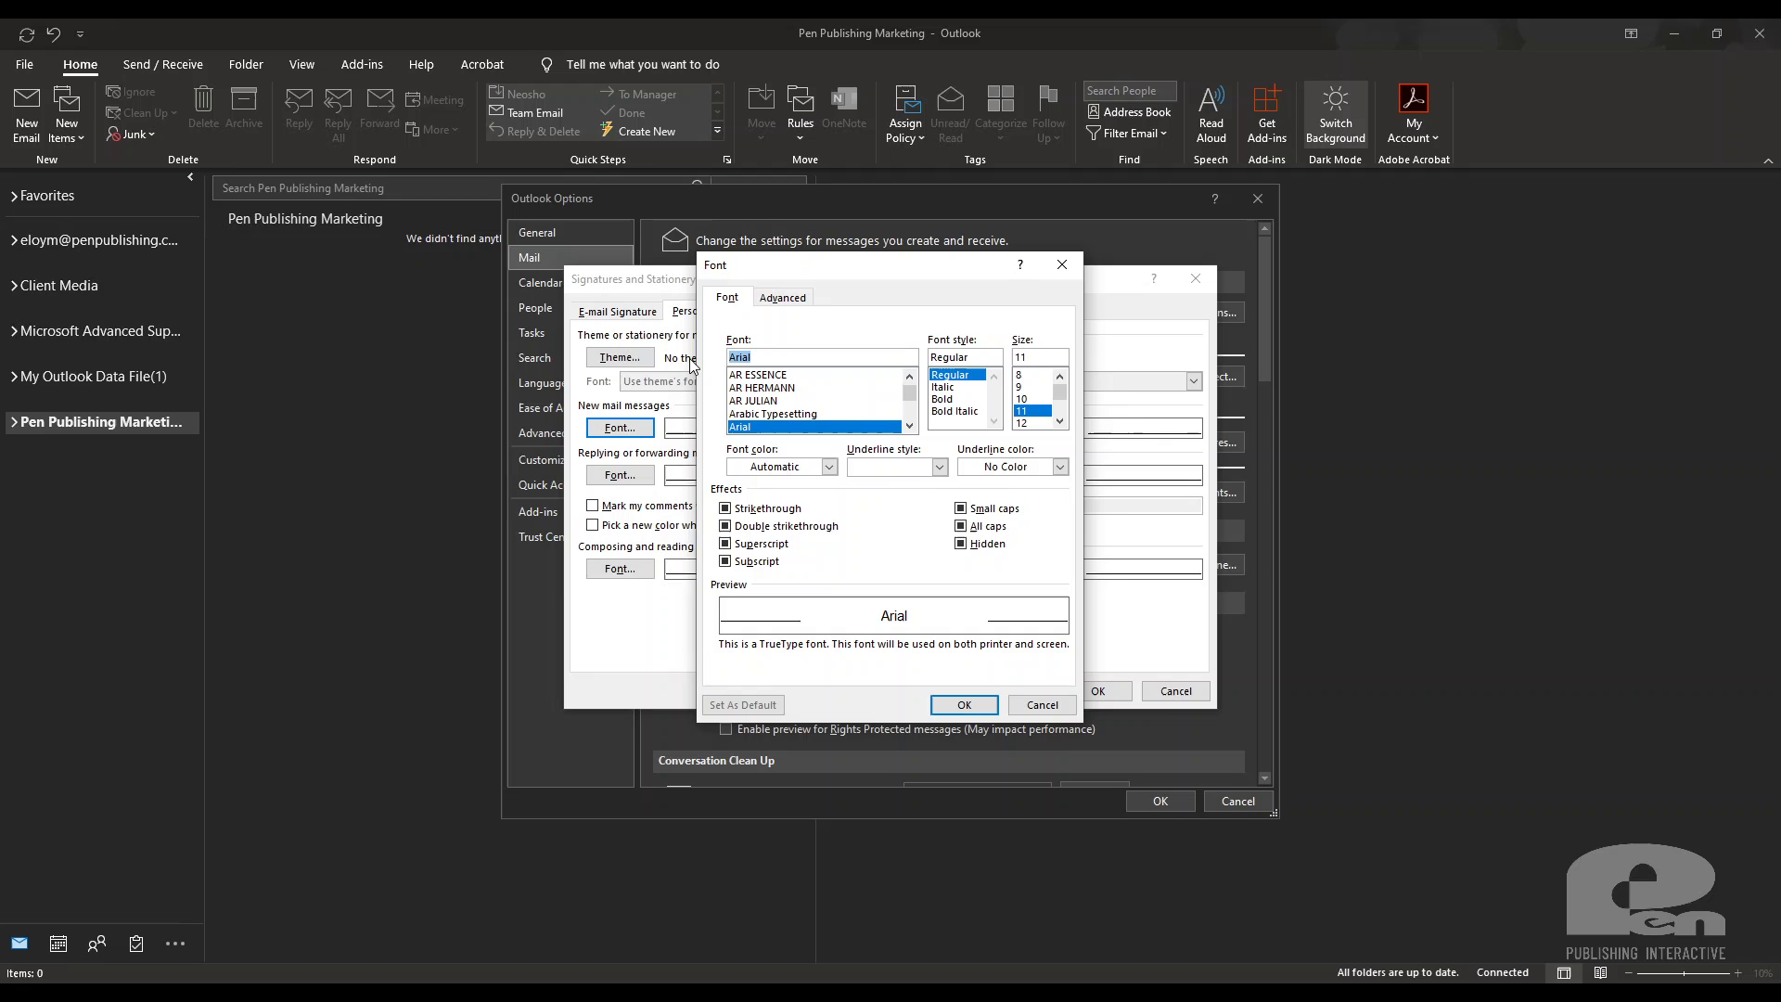
type("Cali")
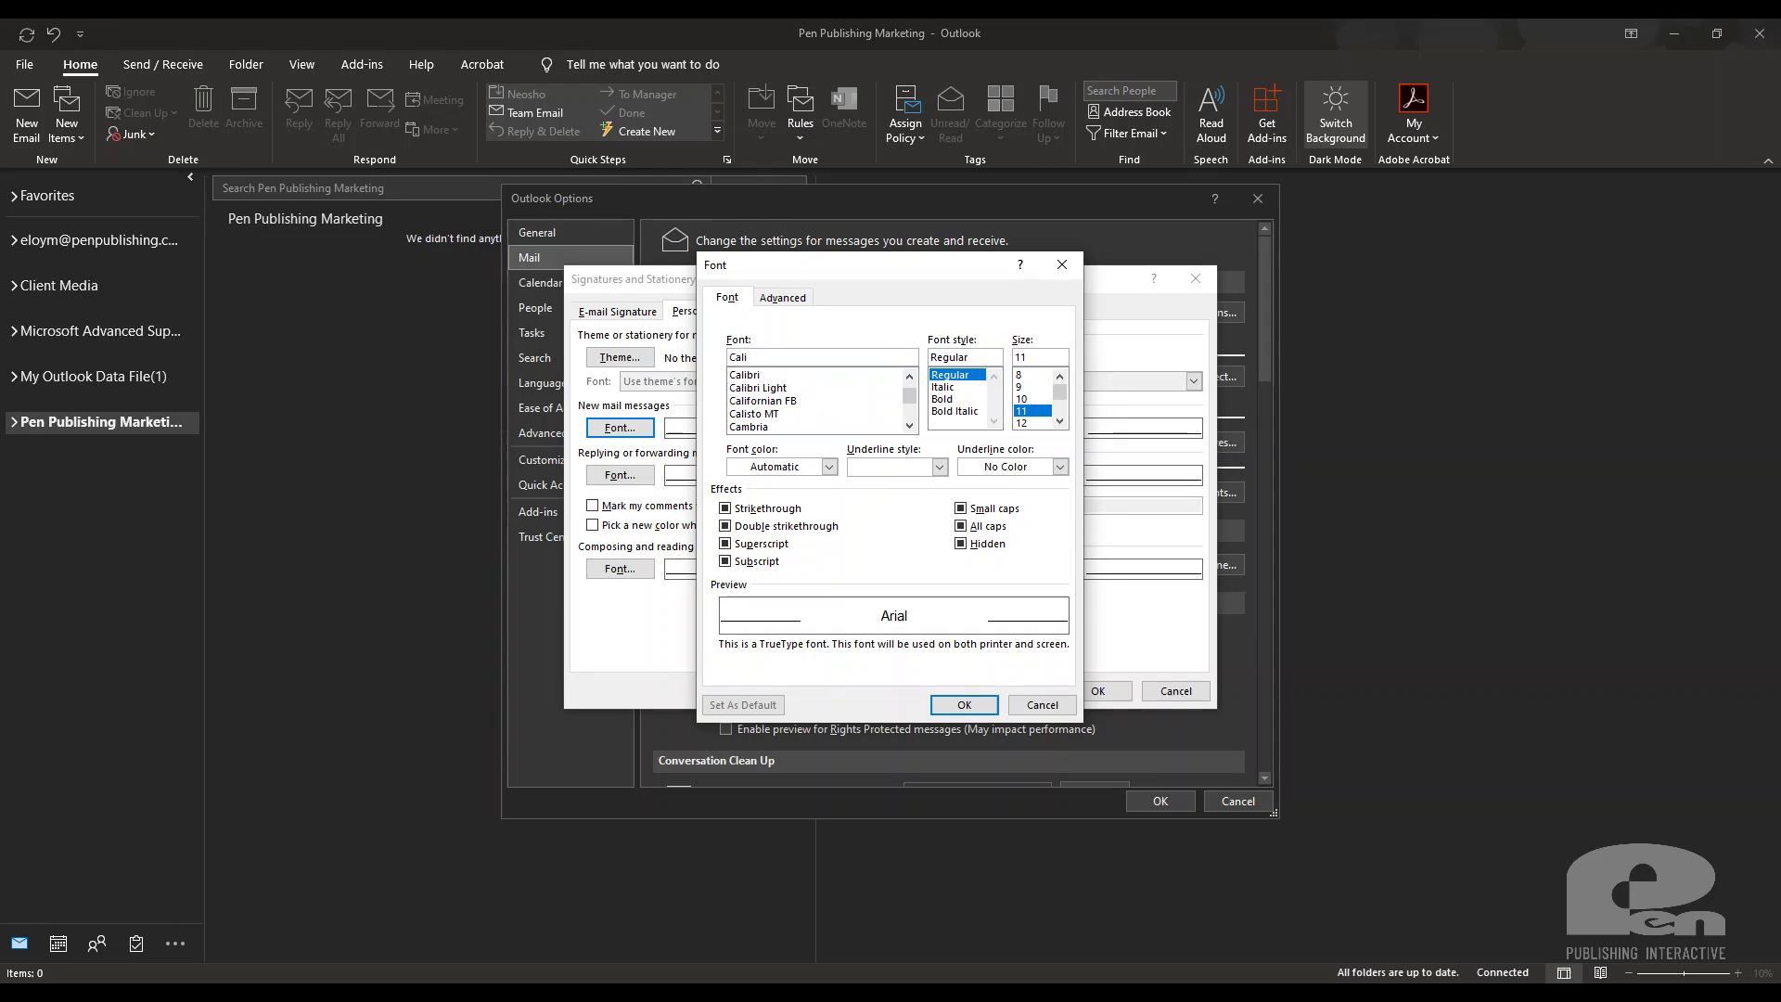
left_click(753, 375)
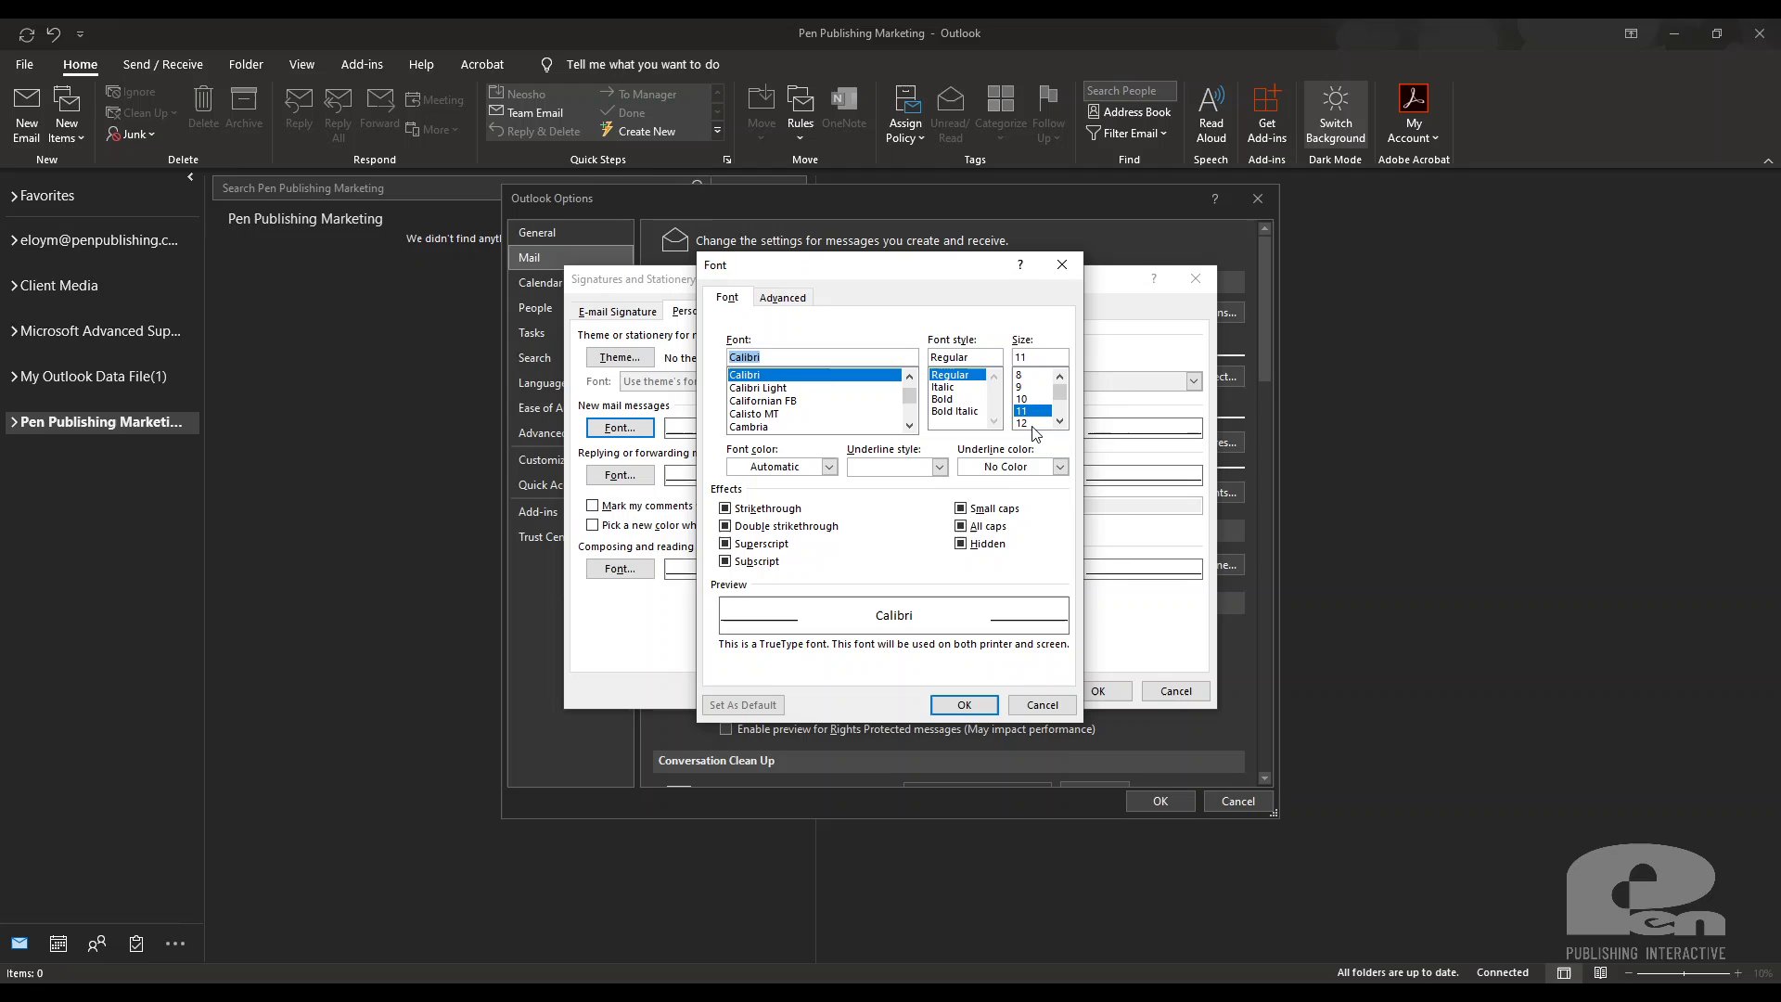
left_click(1029, 423)
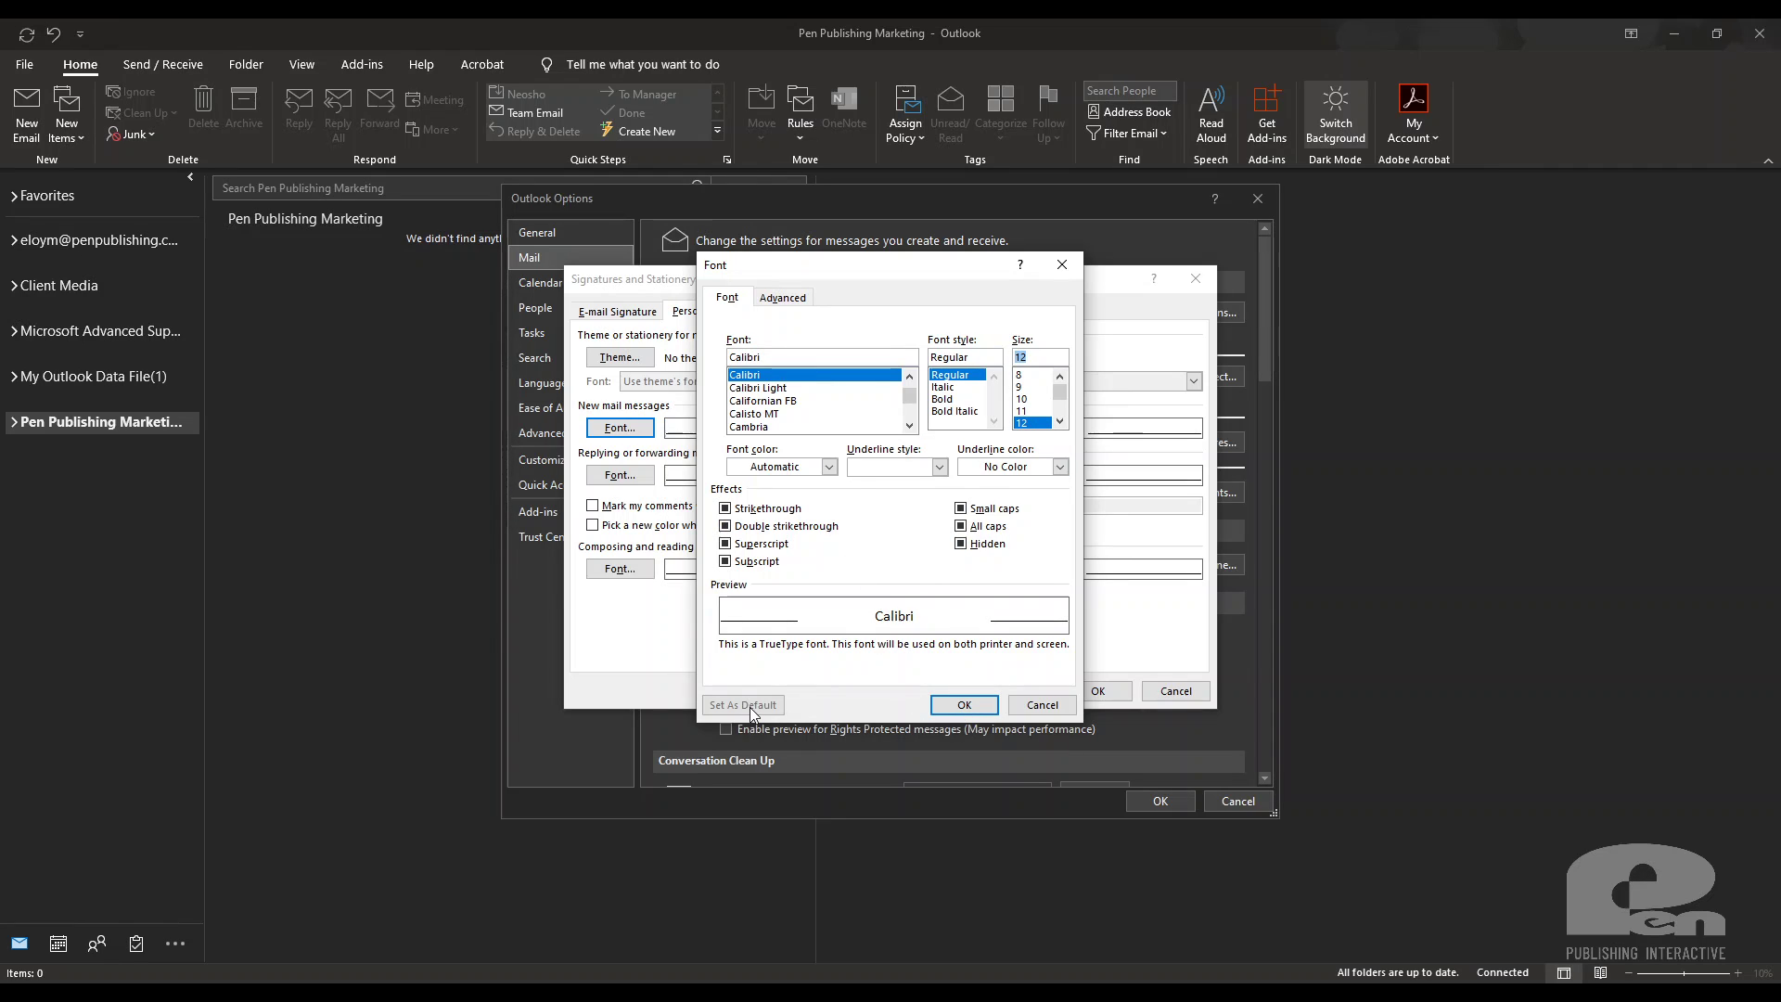
left_click(968, 707)
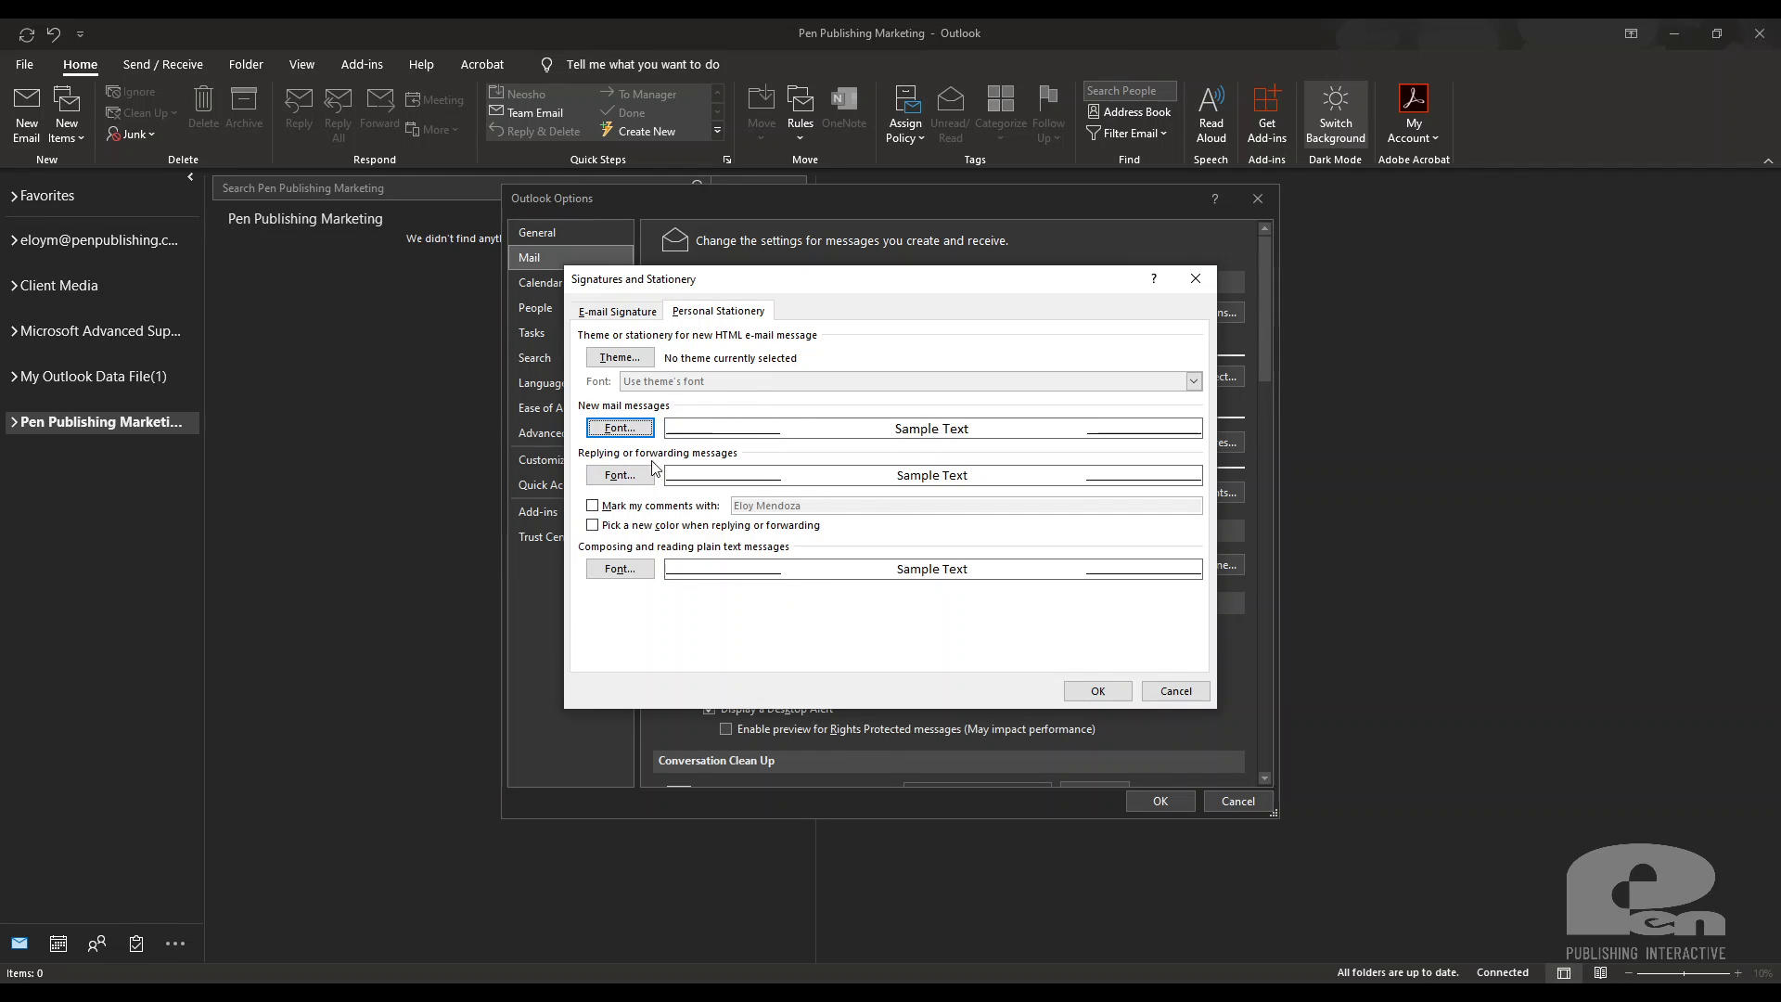
left_click(1100, 698)
- Close Outlook Options and start a new email with the line 'This font I like'
left_click(1159, 800)
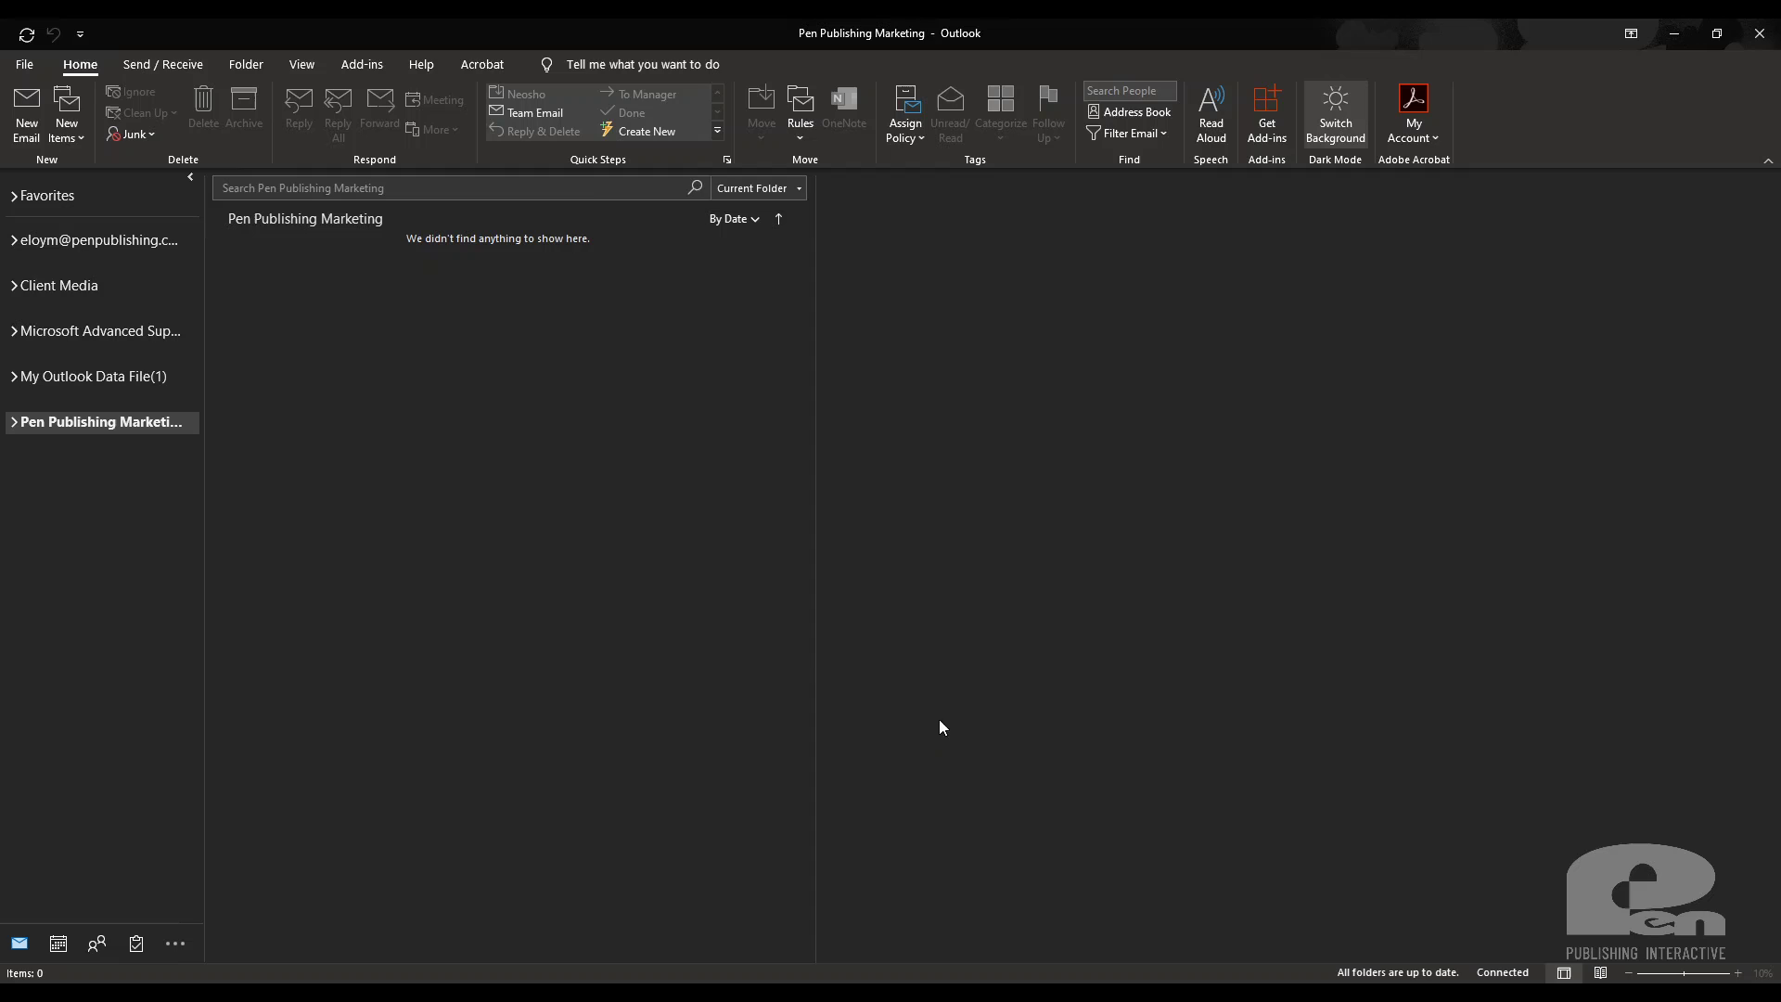
left_click(26, 111)
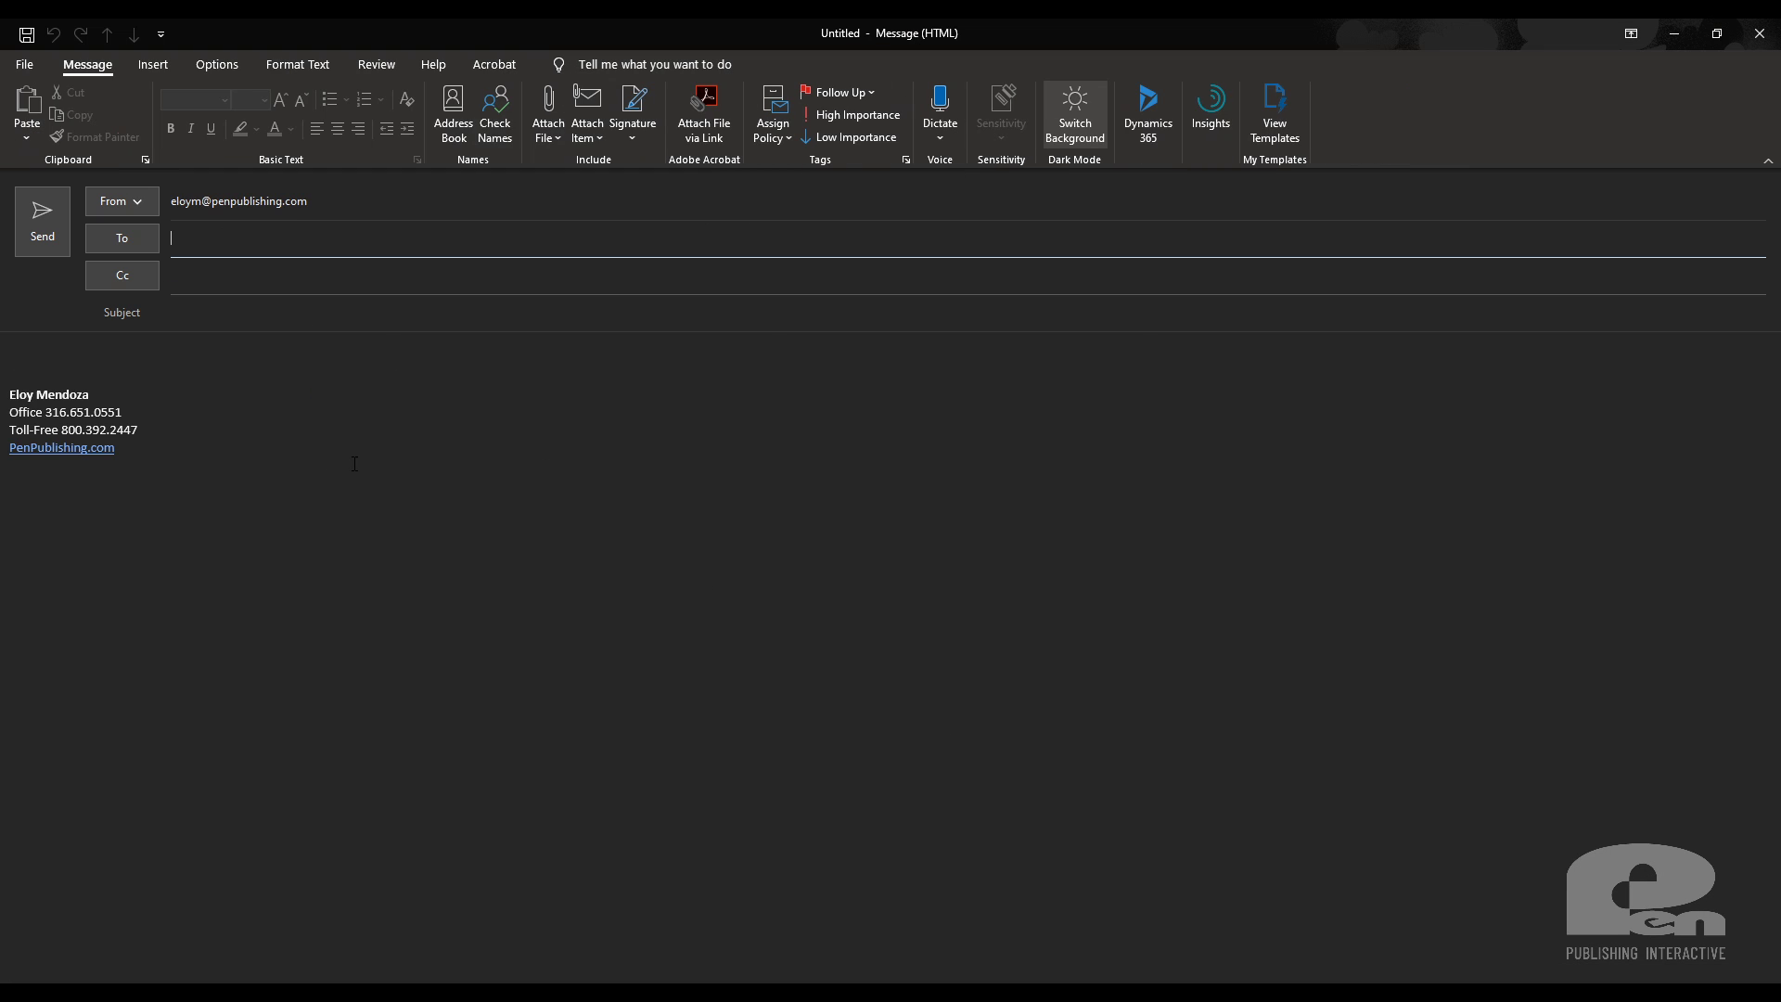
left_click(253, 357)
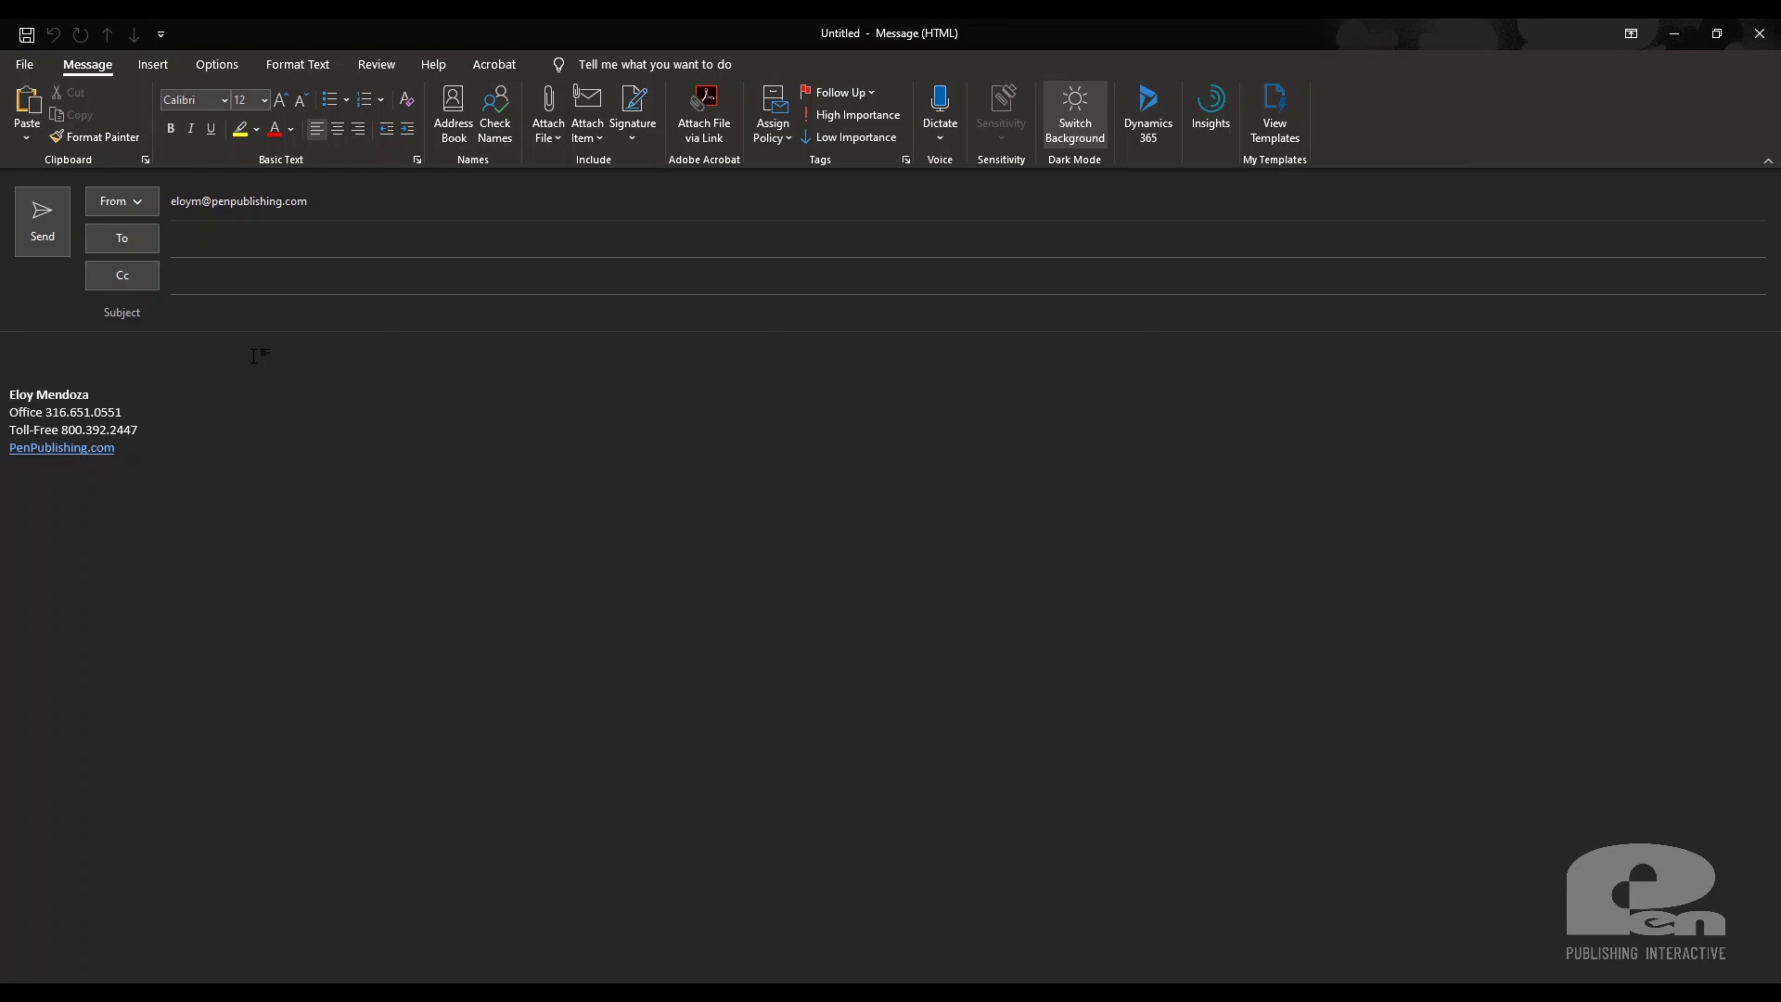
type("This font I like")
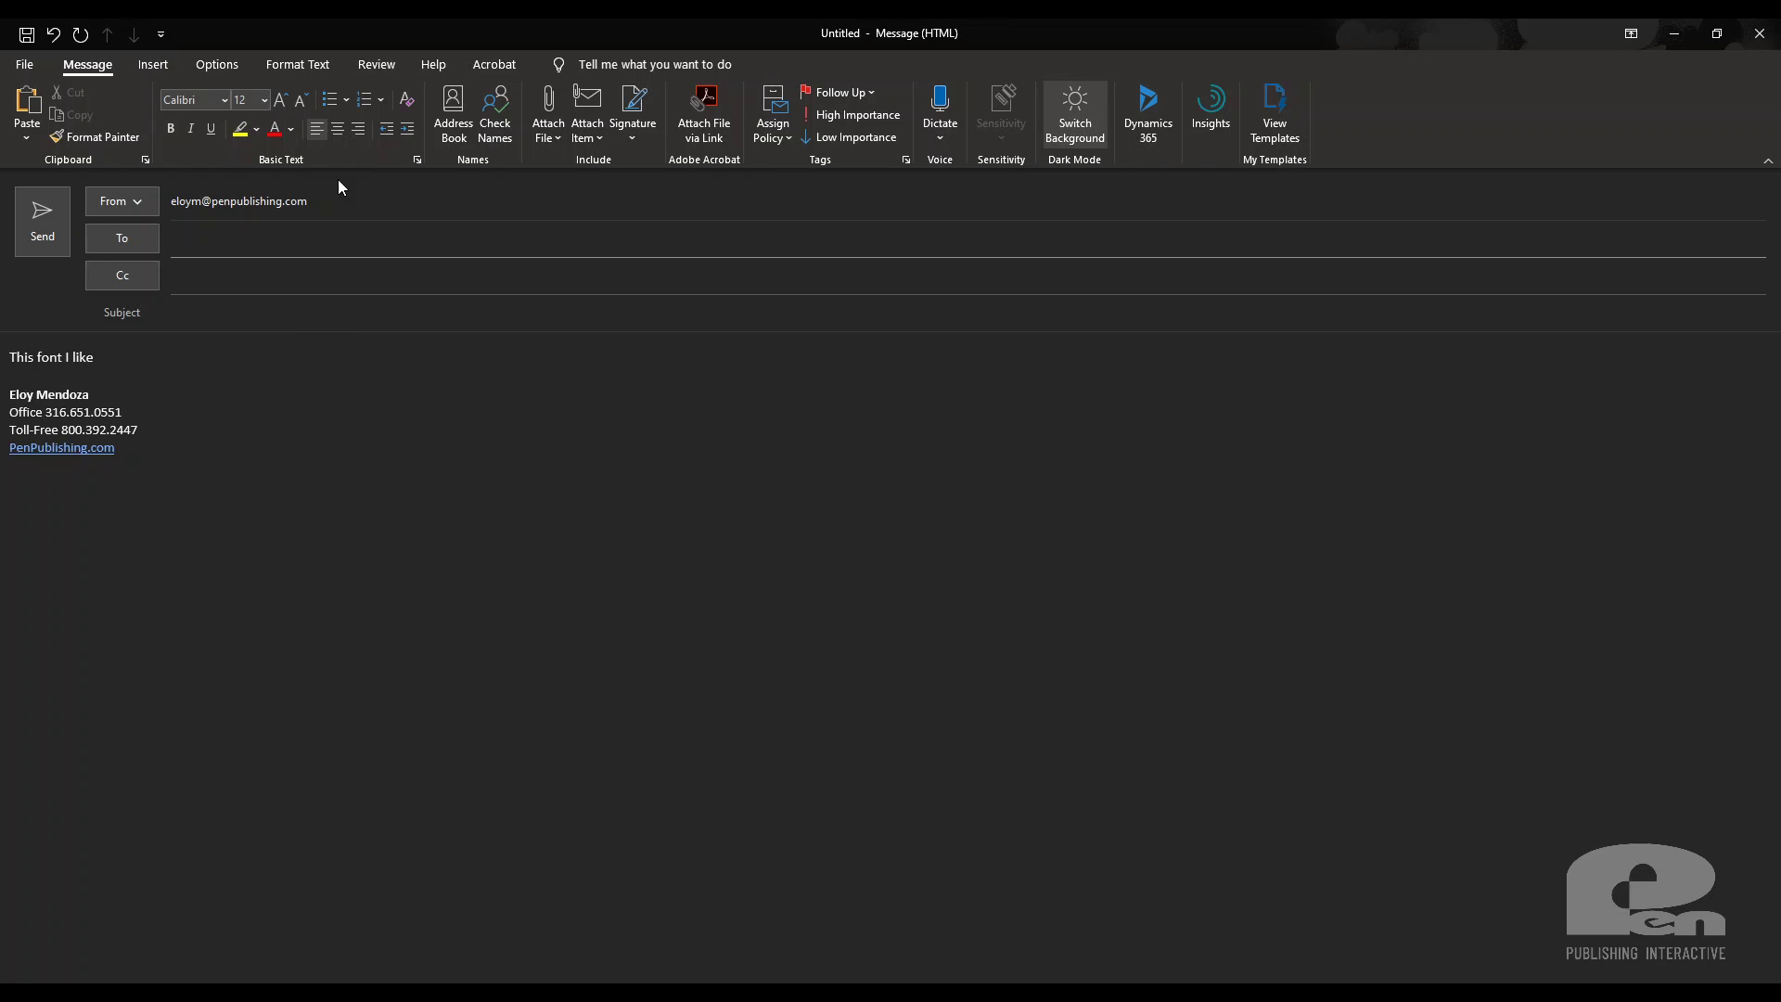
- Check the line is Calibri 12, switch the background to white, and add a period
triple_click(125, 360)
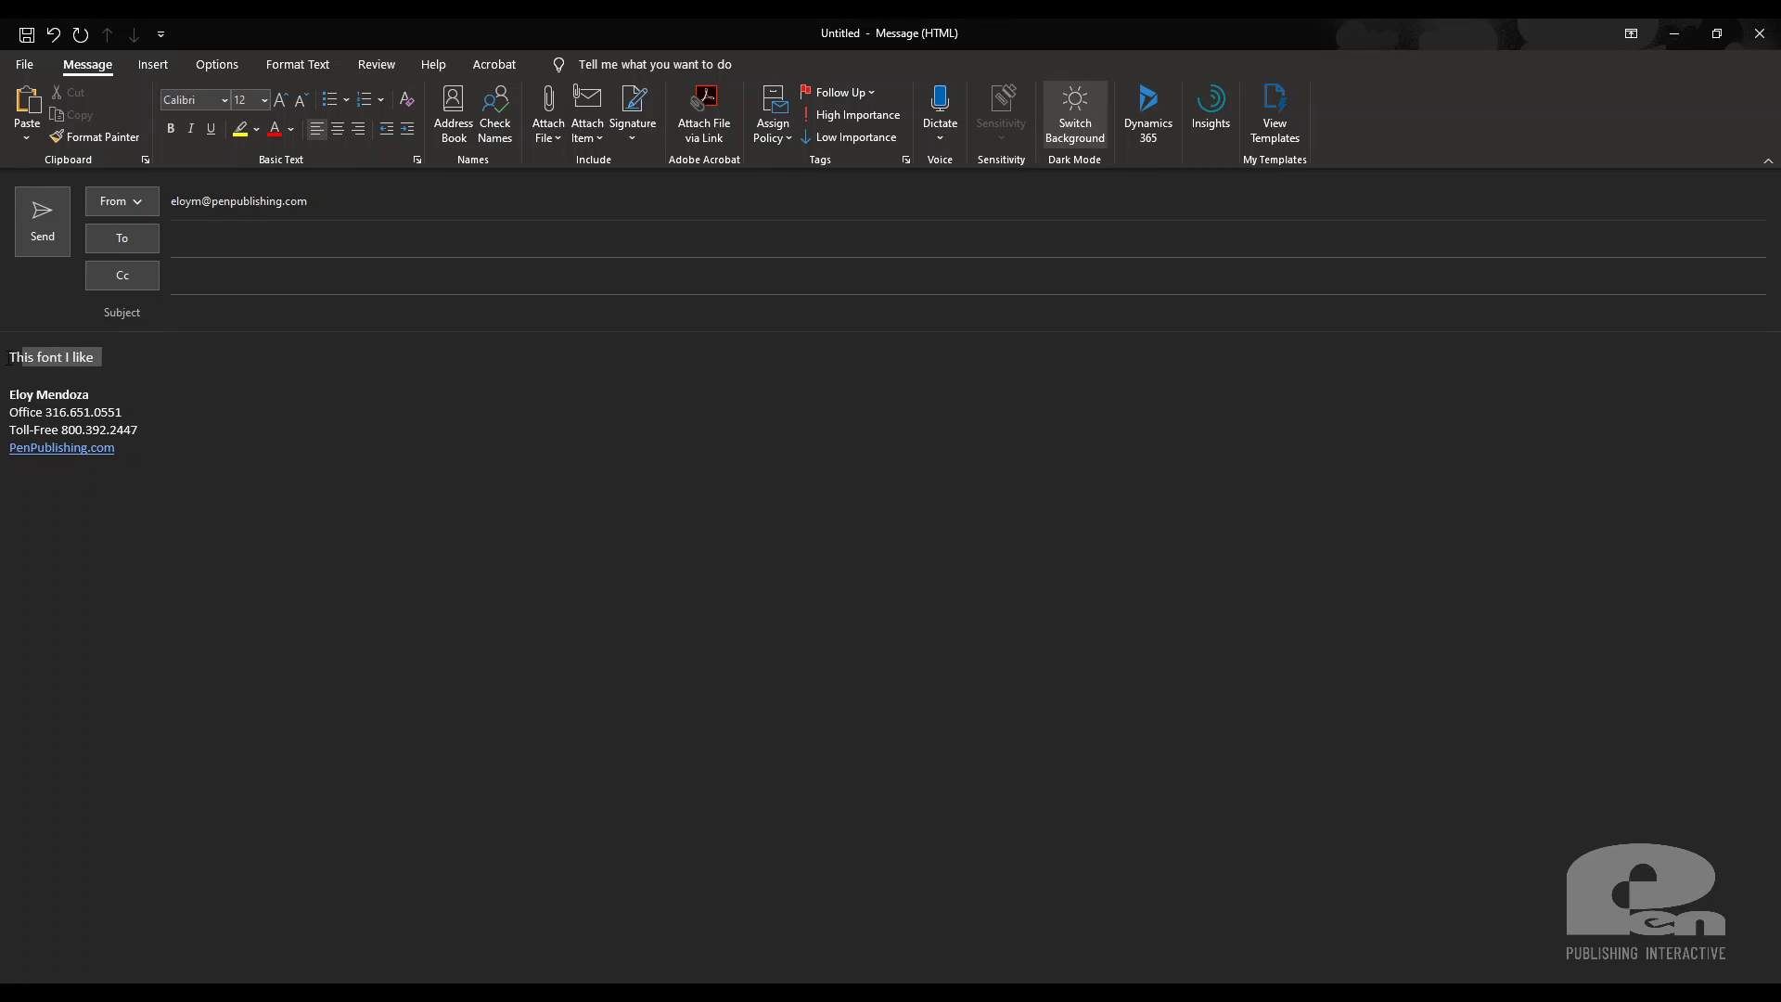
left_click(315, 369)
left_click(1068, 118)
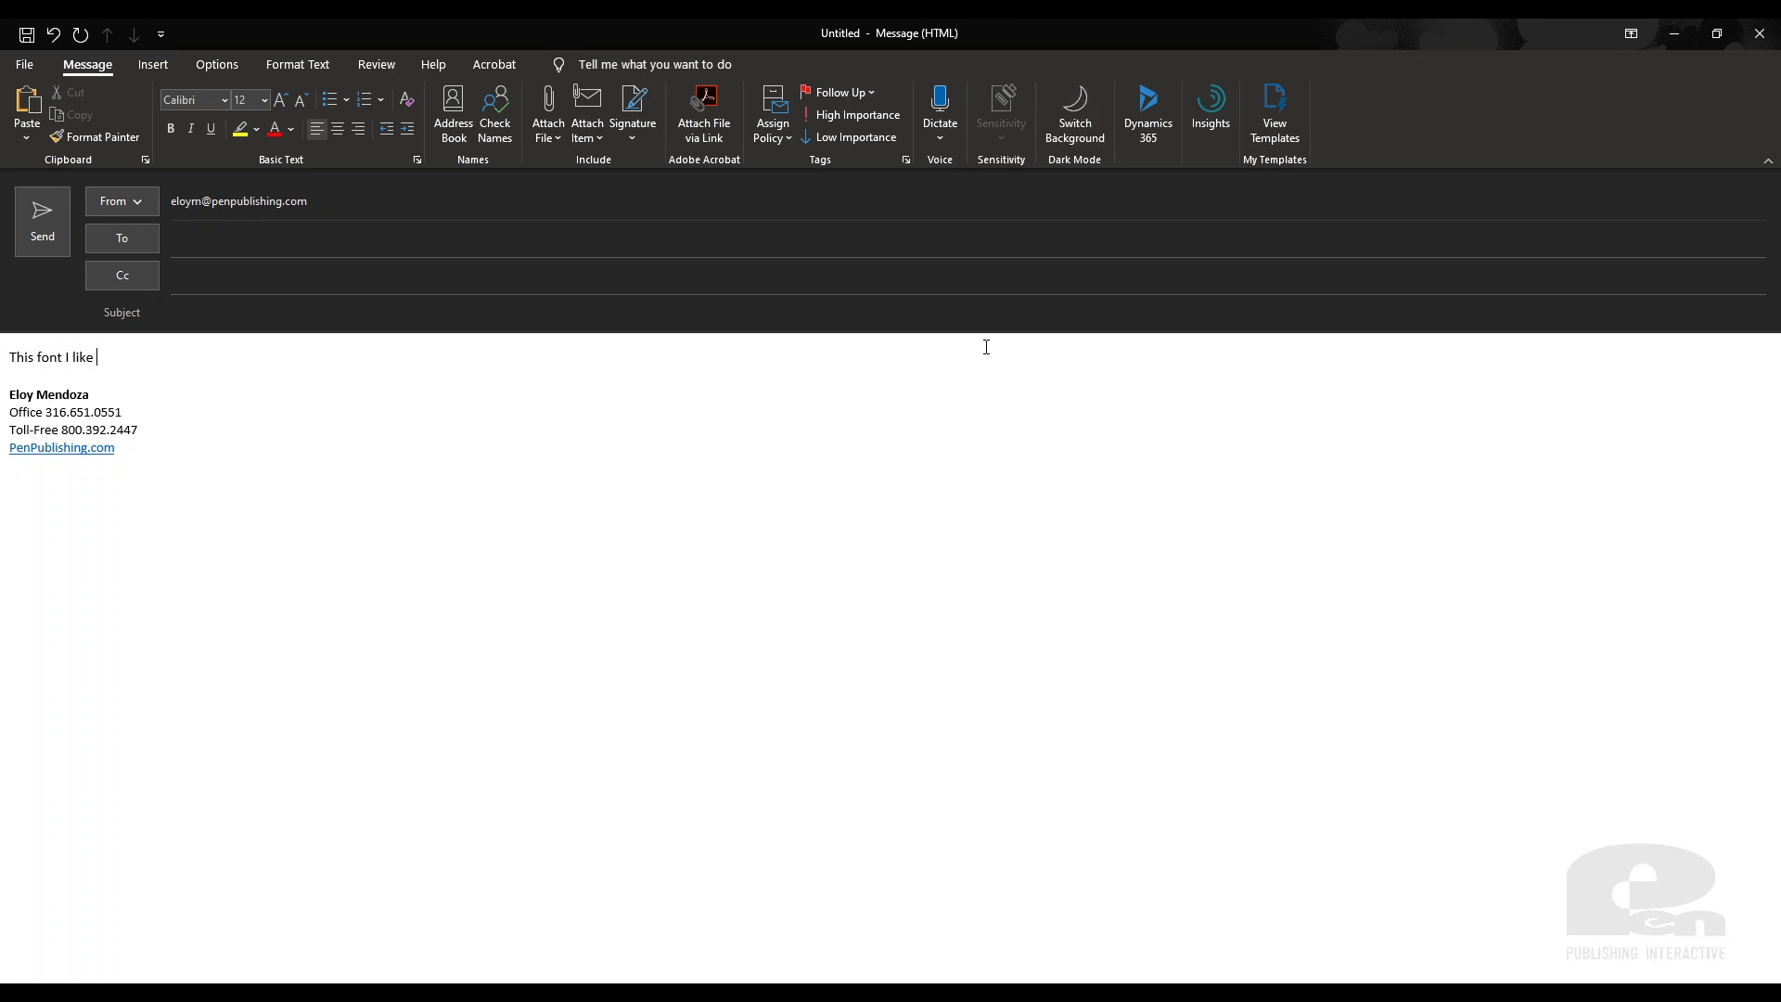
triple_click(115, 358)
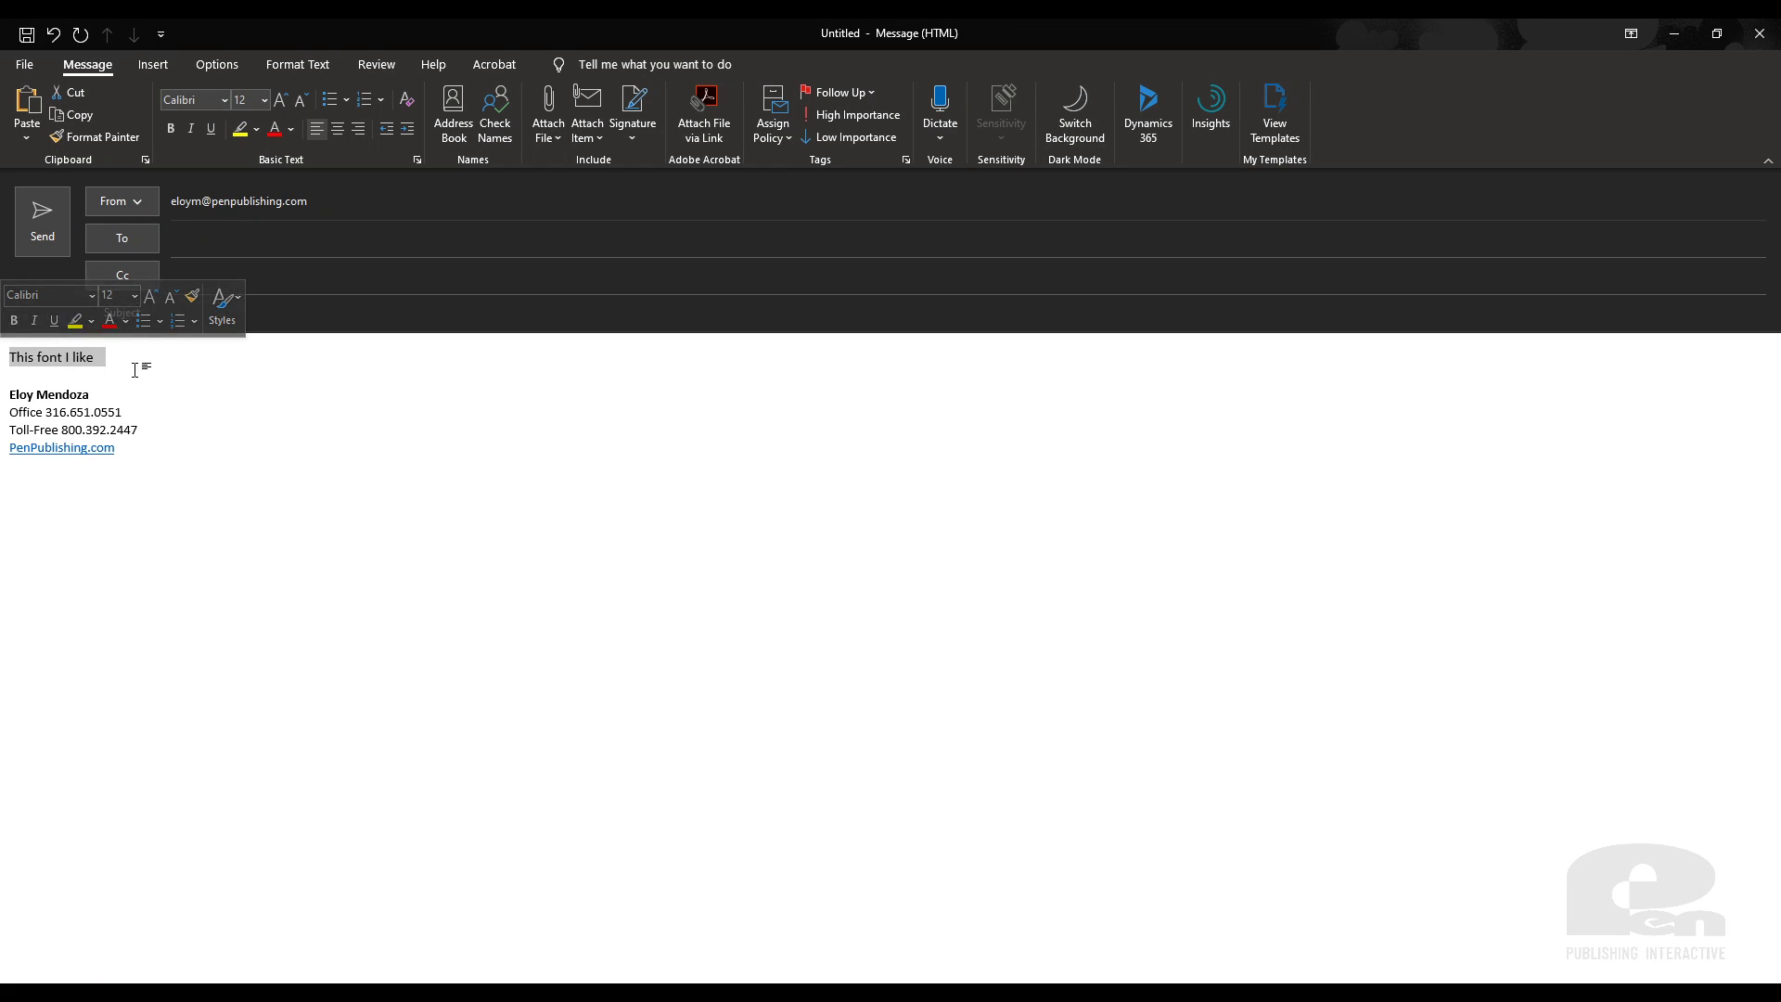
left_click(95, 359)
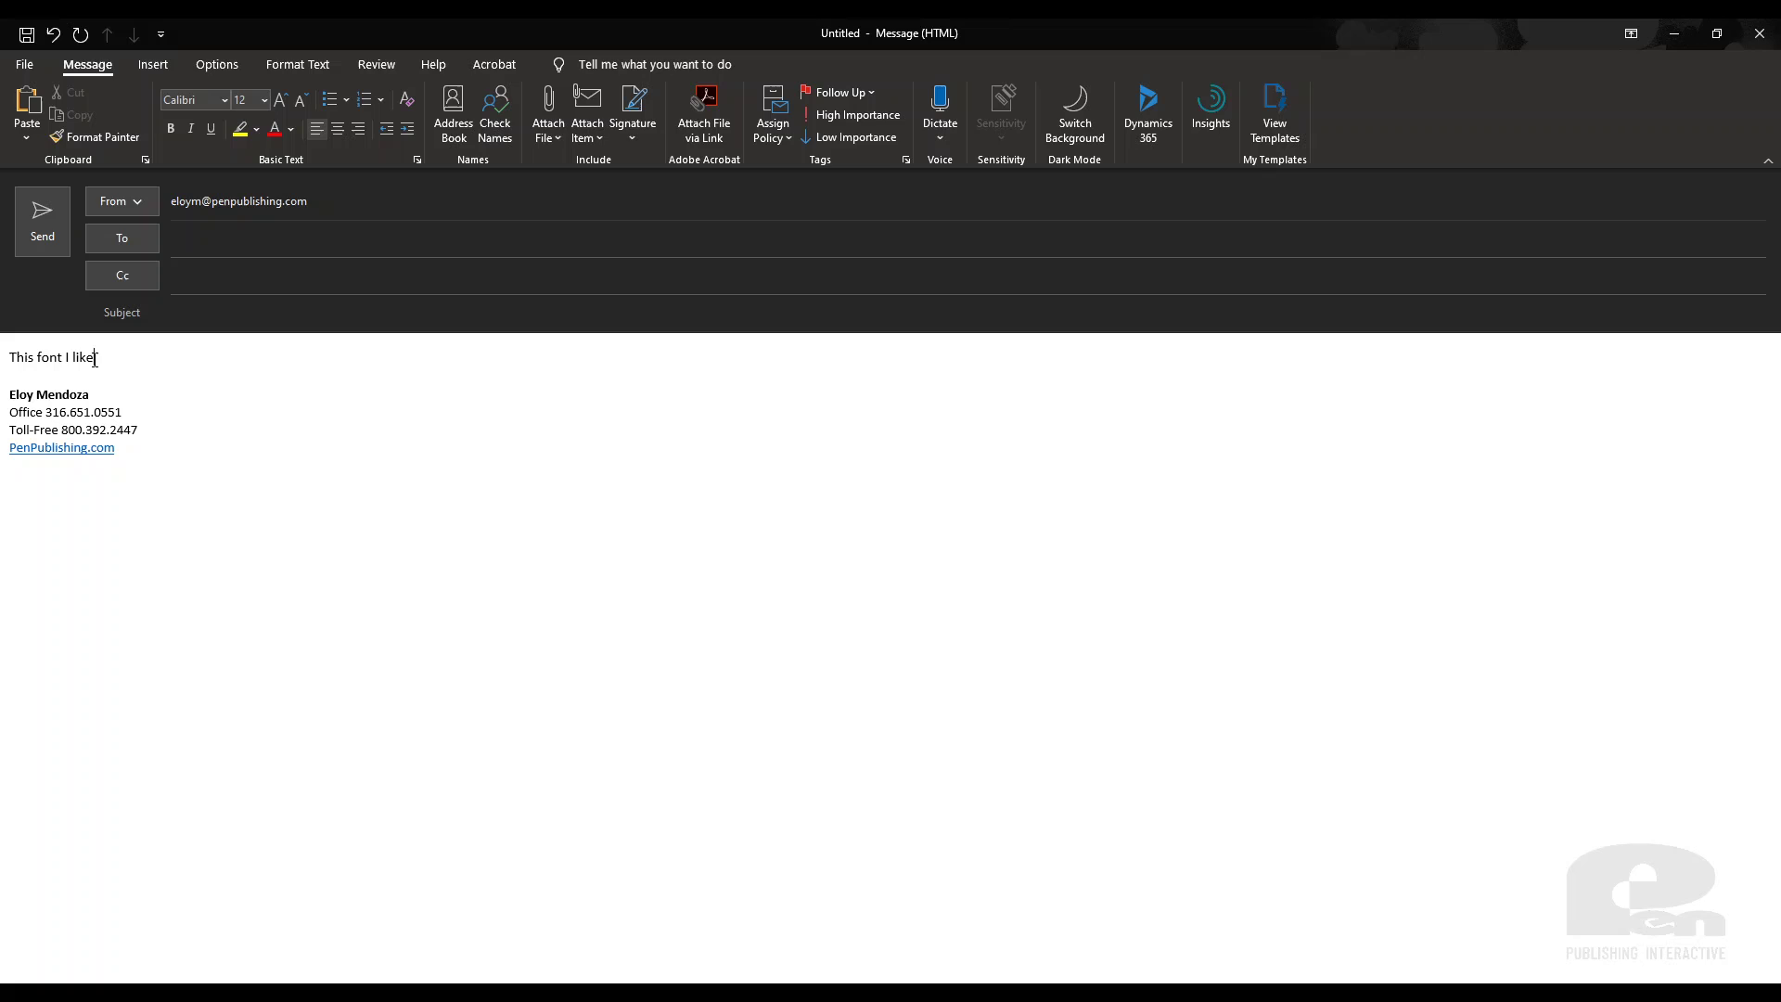
type(".")
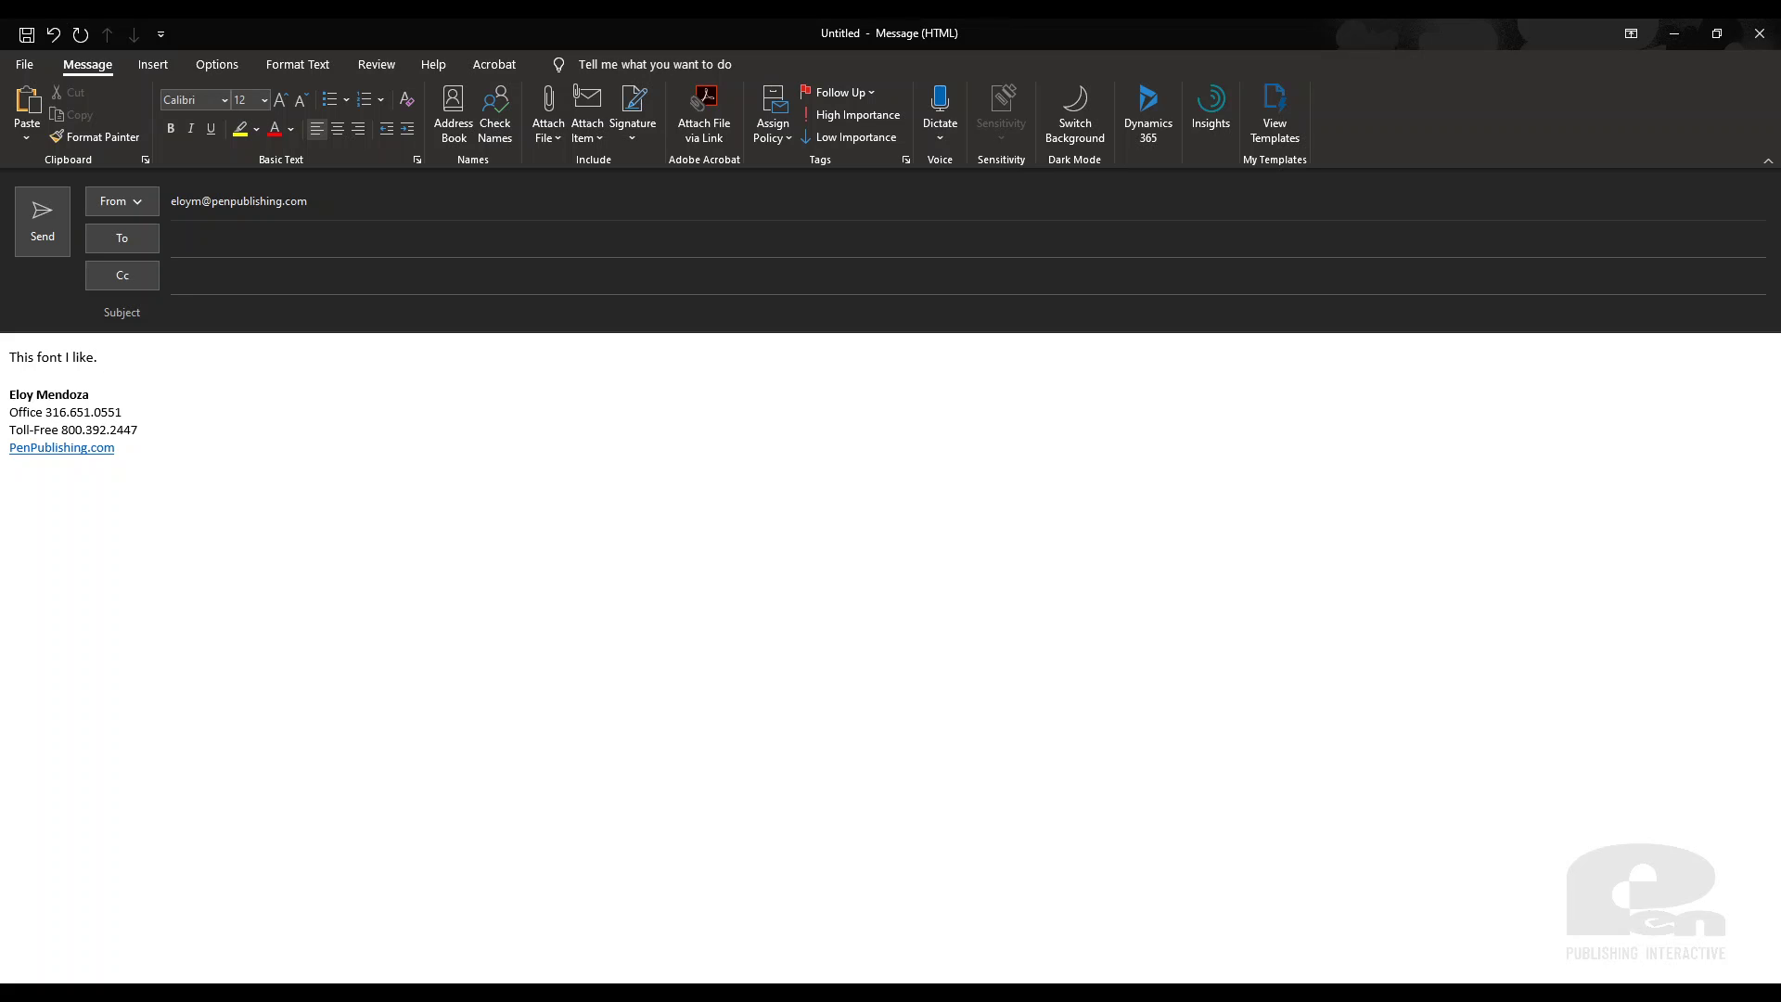